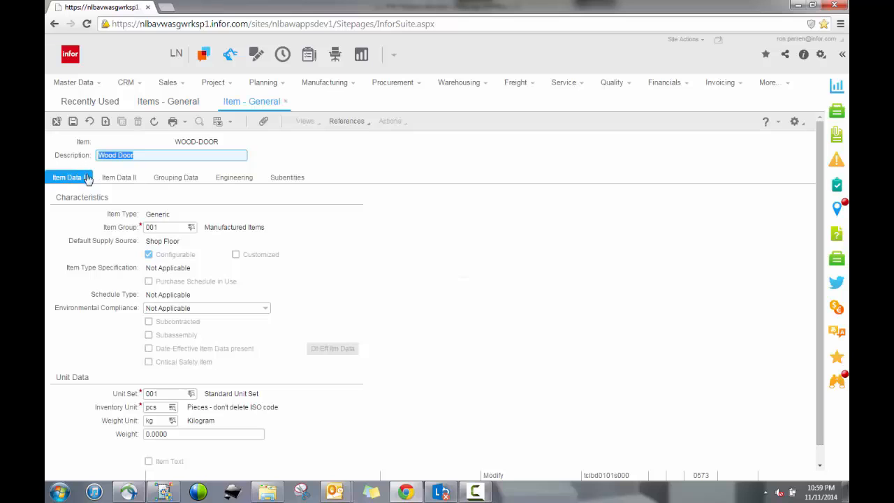
# Step: Review the WOOD-DOOR item's characteristics and grouping data, including its configuration group
pyautogui.moveTo(147, 215); pyautogui.dragTo(172, 215)
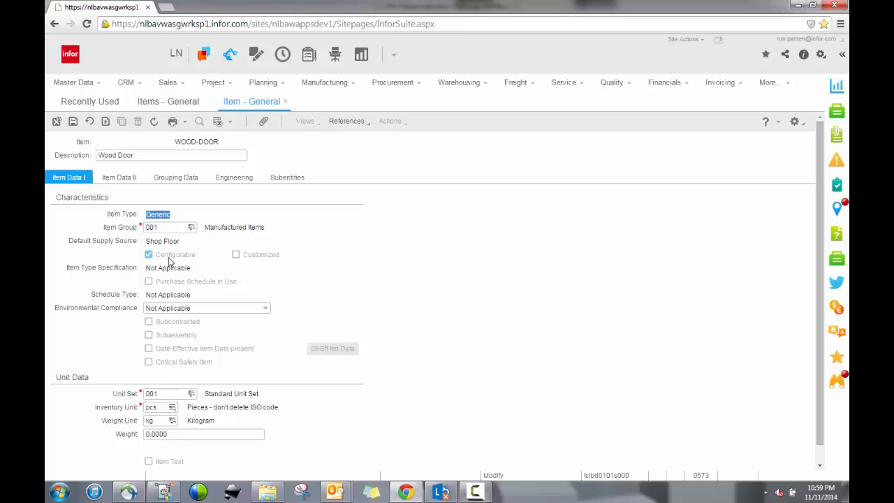
pyautogui.click(171, 179)
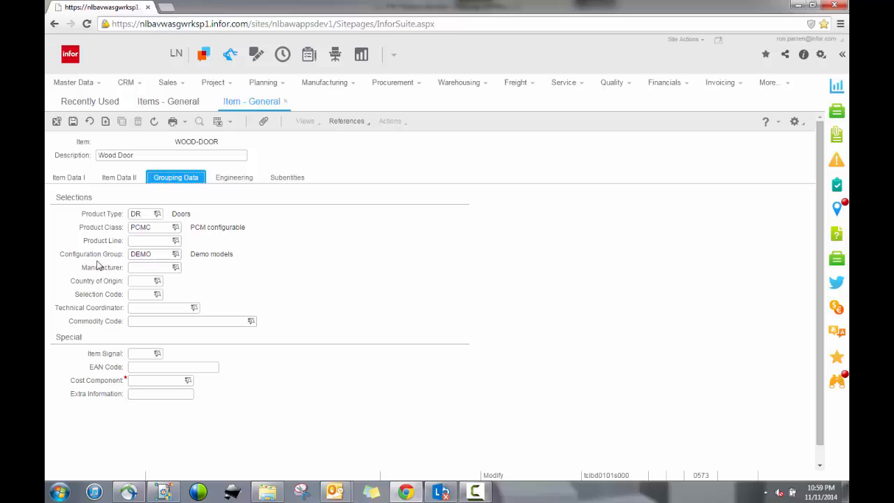
pyautogui.doubleClick(157, 255)
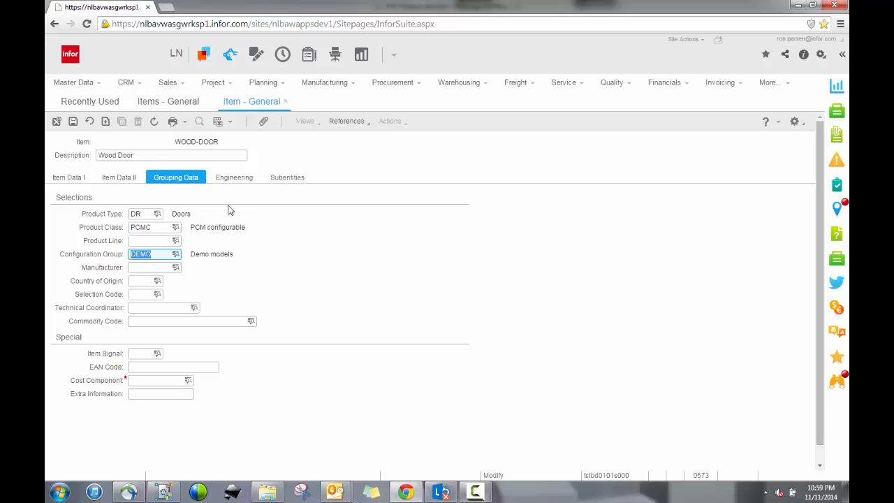
pyautogui.click(285, 103)
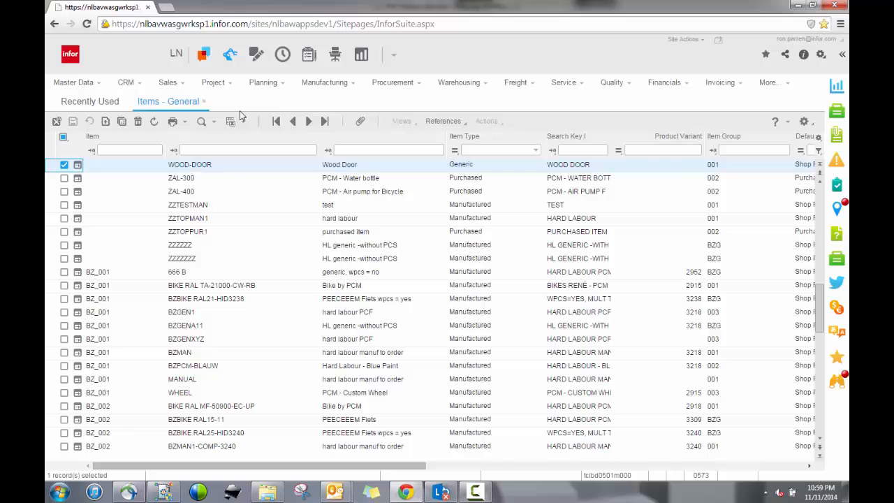
pyautogui.click(205, 104)
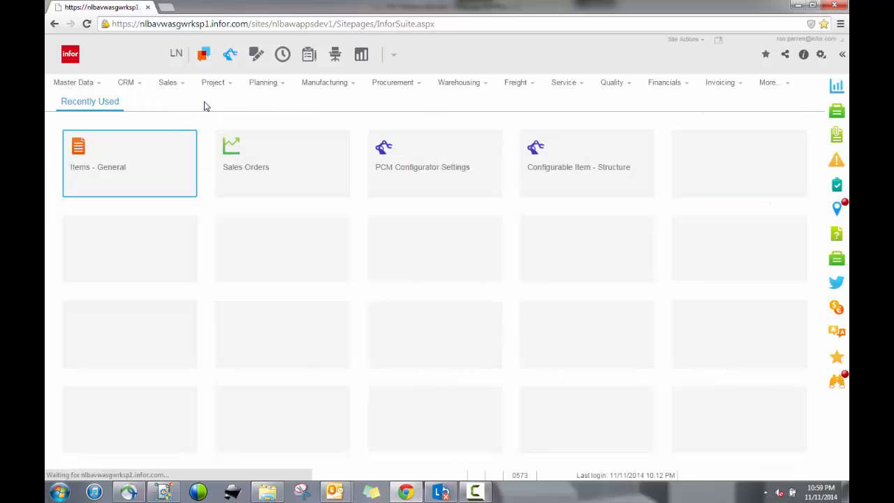
# Step: Review the PCM configurator settings of the DEMO configuration group
pyautogui.click(399, 162)
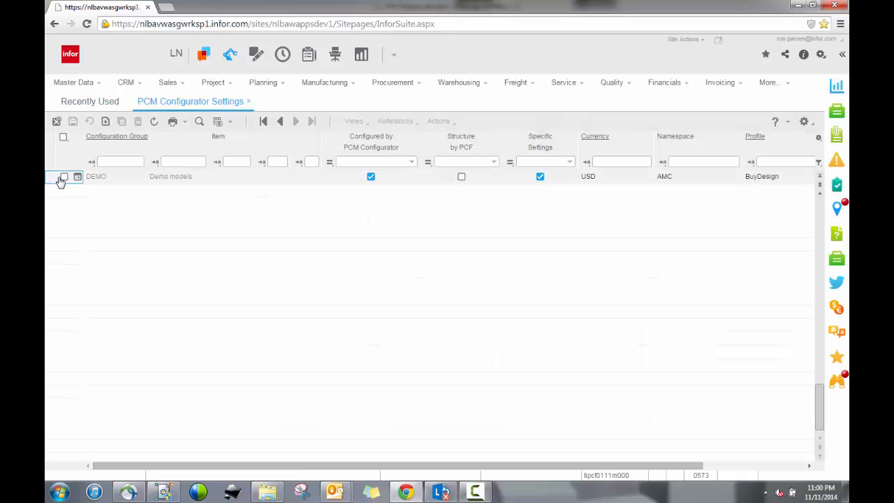
pyautogui.click(64, 177)
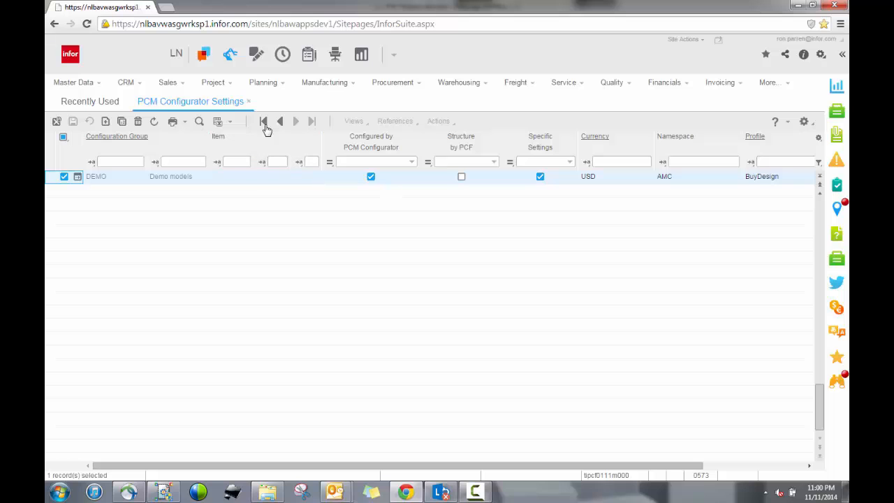
pyautogui.click(250, 103)
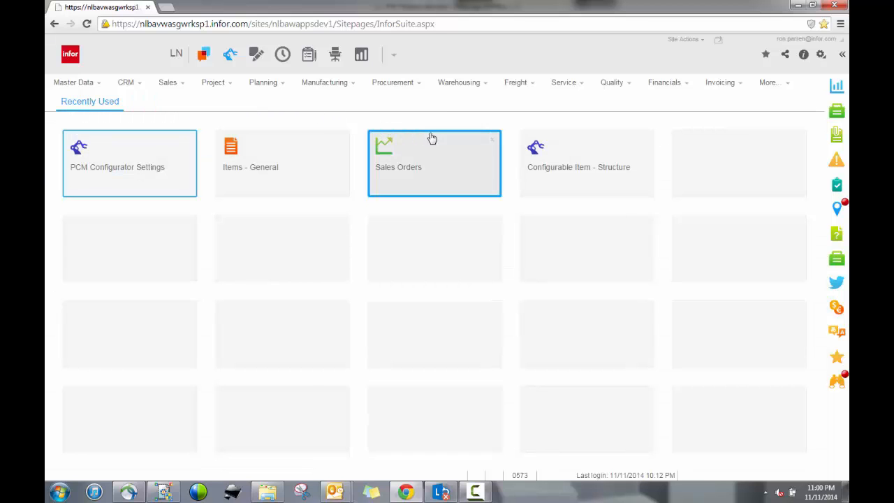
# Step: Review the WOOD-DOOR configurable item structure's BOM, routing and constraints
pyautogui.click(564, 169)
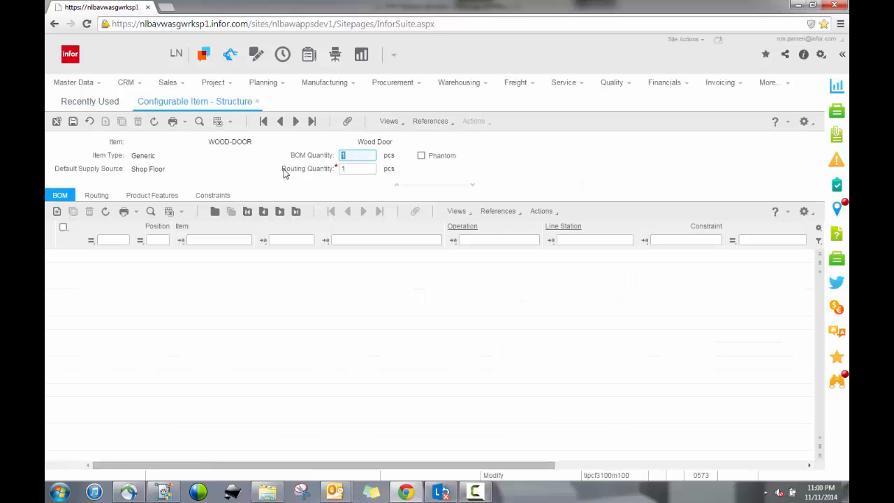
pyautogui.click(211, 142)
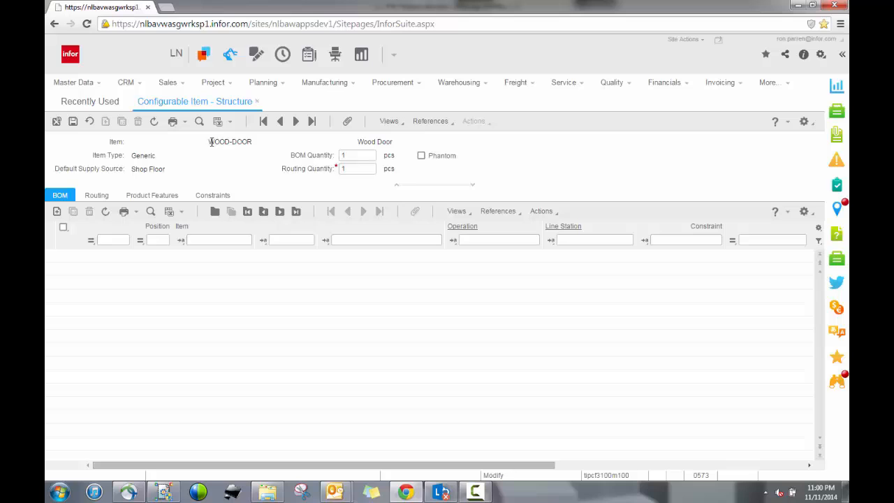
pyautogui.tripleClick(256, 142)
pyautogui.click(103, 196)
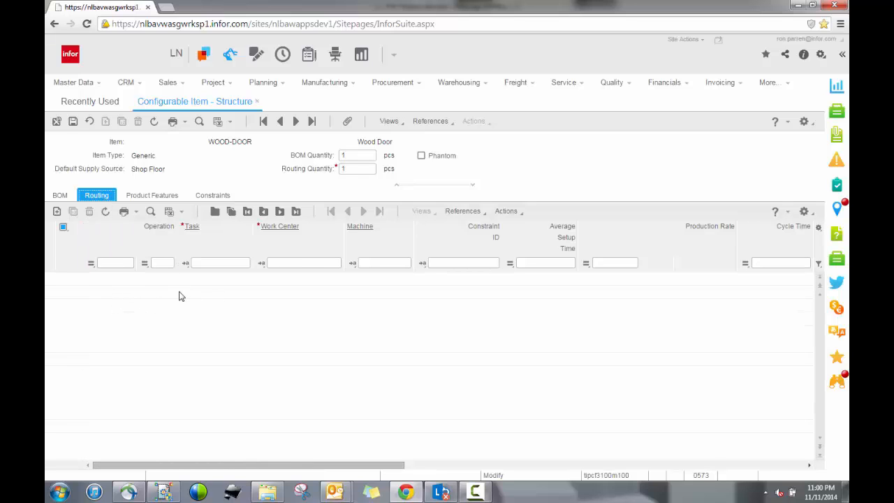
pyautogui.click(211, 196)
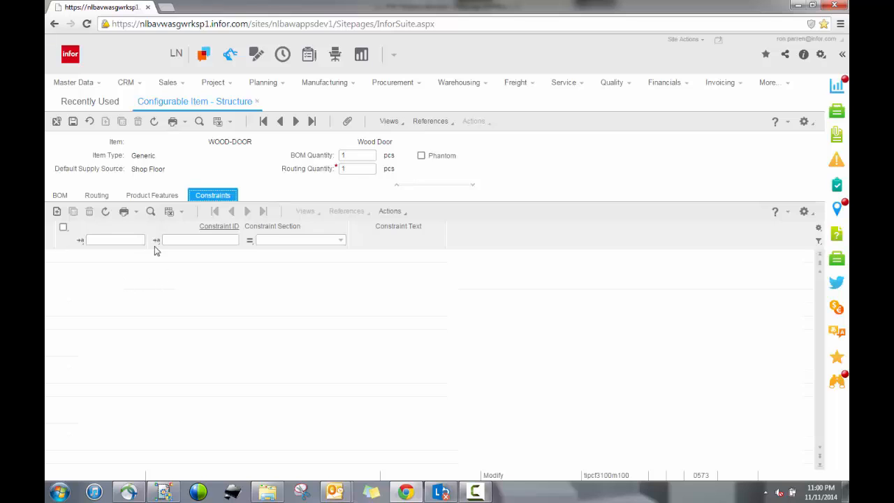
pyautogui.click(57, 123)
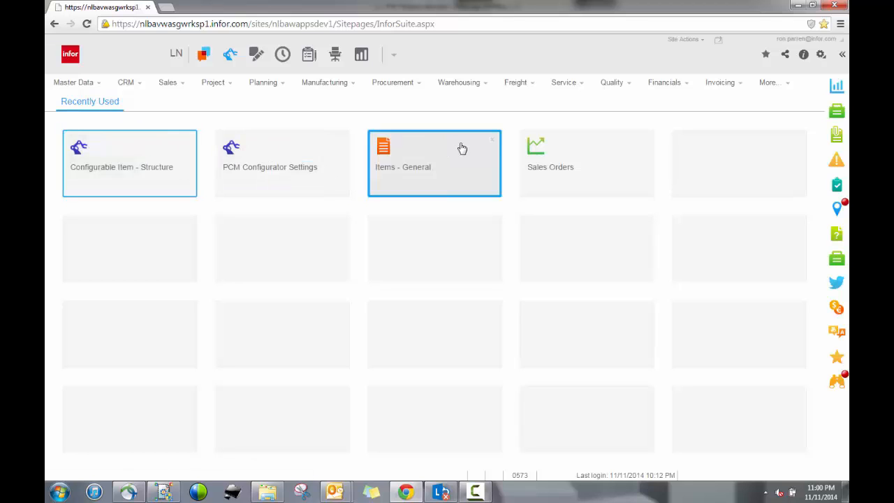
# Step: Open the first sales order in the list and add a new order line for item wood-door
pyautogui.click(539, 149)
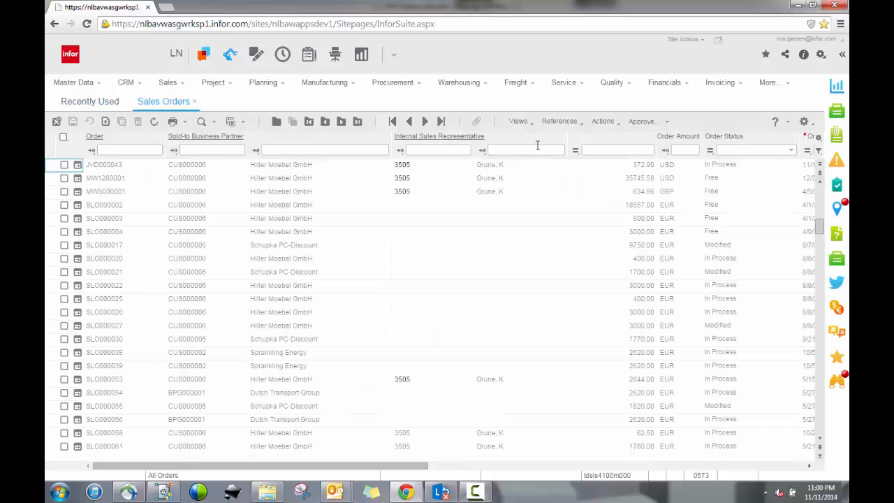
pyautogui.click(78, 165)
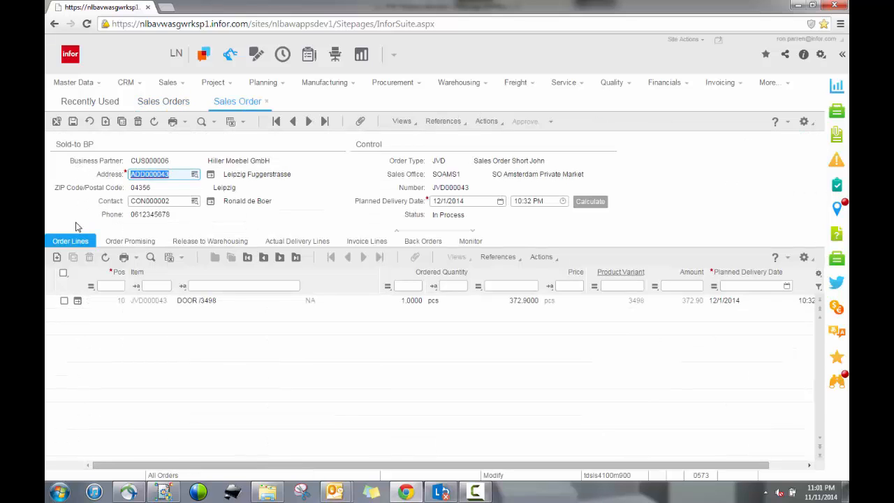
pyautogui.click(57, 258)
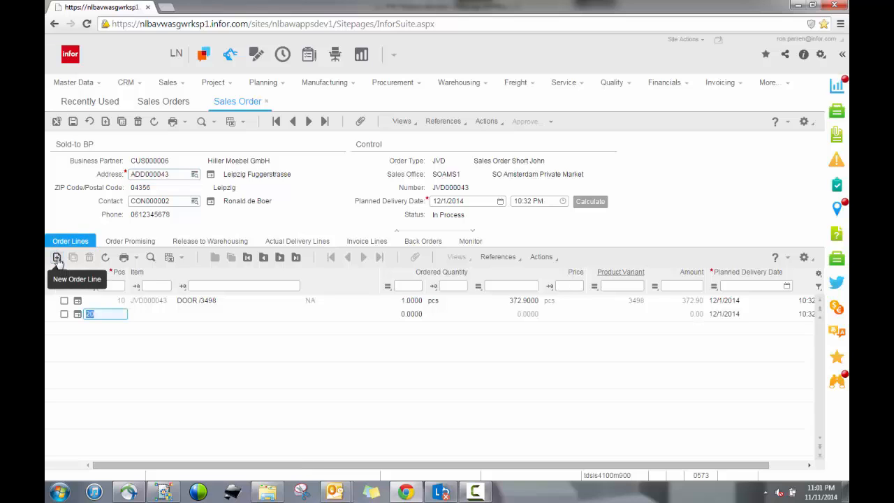
pyautogui.press('Tab')
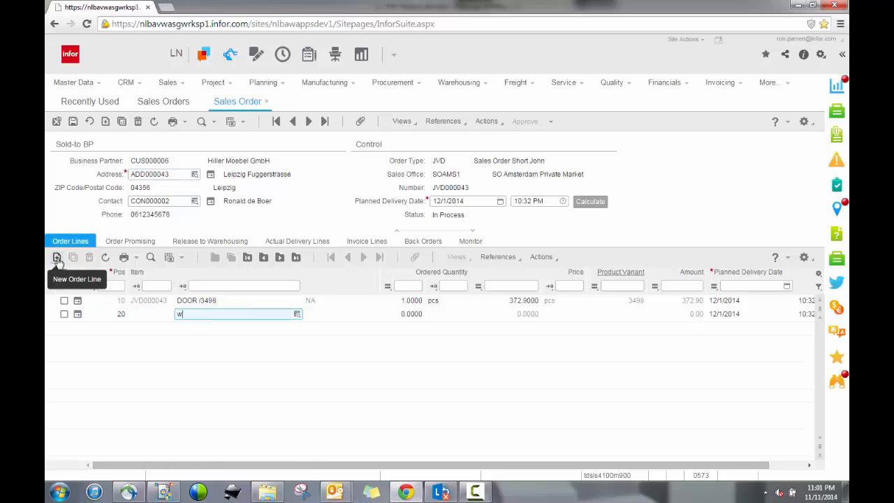
pyautogui.write('wood-door')
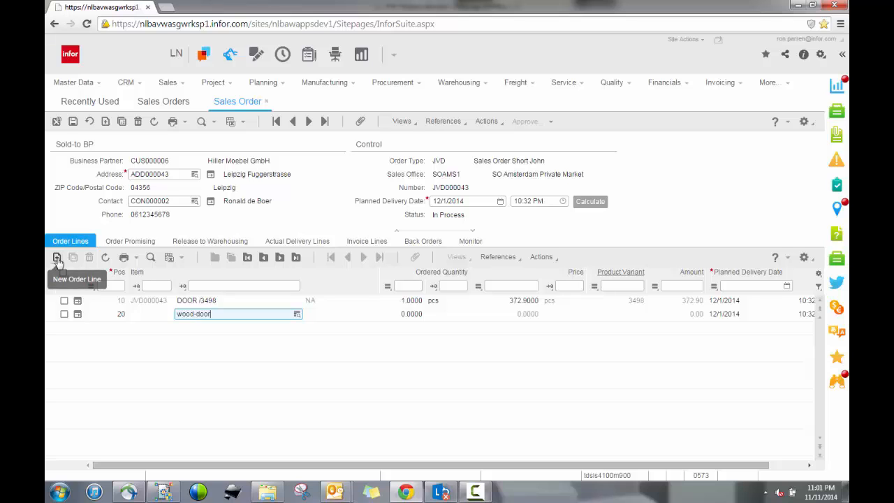
pyautogui.press('Tab')
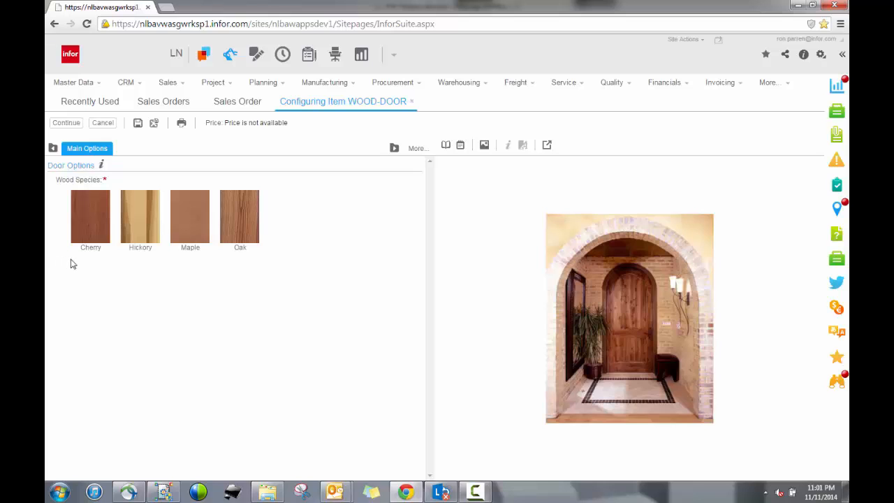
# Step: Configure the door with Cherry wood species, Paprika stain color and exterior treatment
pyautogui.click(87, 240)
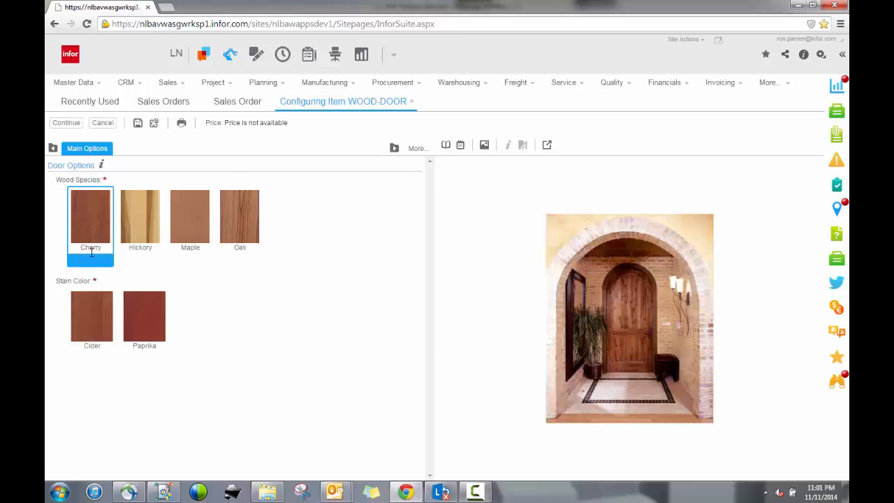
pyautogui.click(139, 311)
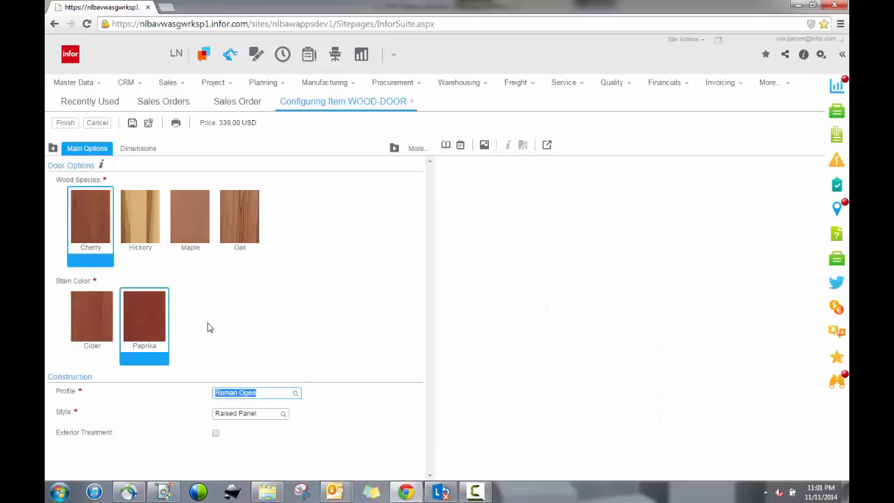
pyautogui.click(216, 434)
pyautogui.scroll(-1, 241, 433)
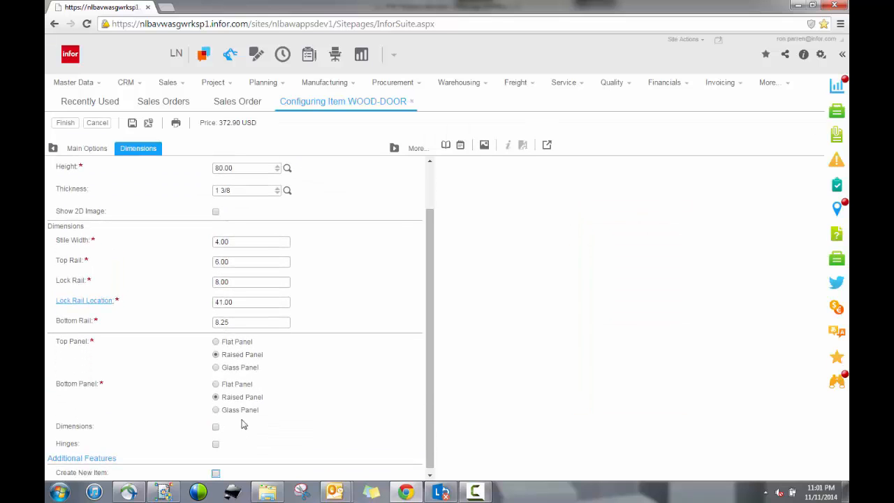
# Step: Set both top and bottom panels to Glass Panel with Create New Item enabled, and finish the configuration
pyautogui.click(216, 367)
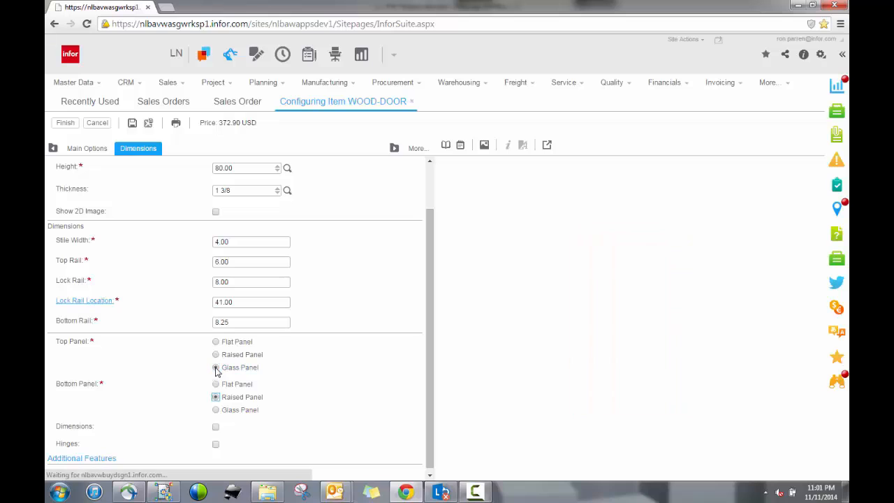
pyautogui.click(216, 410)
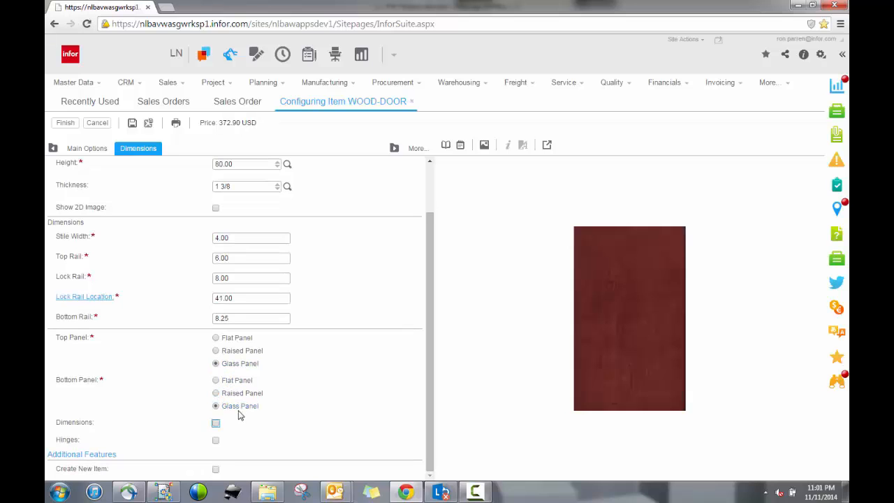
pyautogui.click(216, 469)
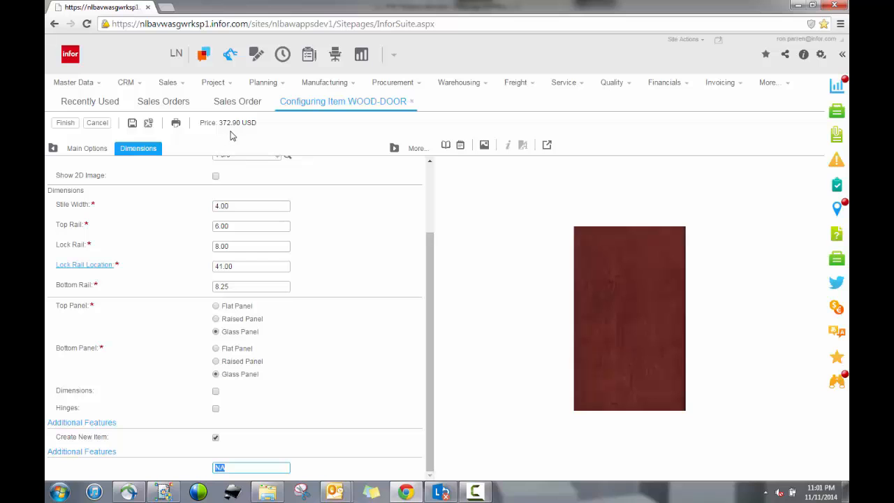
pyautogui.click(75, 125)
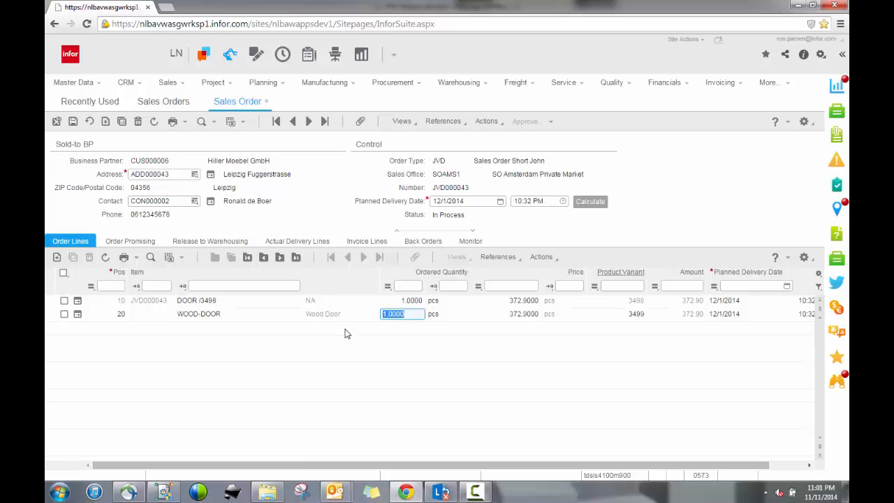
# Step: Accept the new line's quantity and price and save the sales order
pyautogui.press('Tab')
pyautogui.press('Tab')
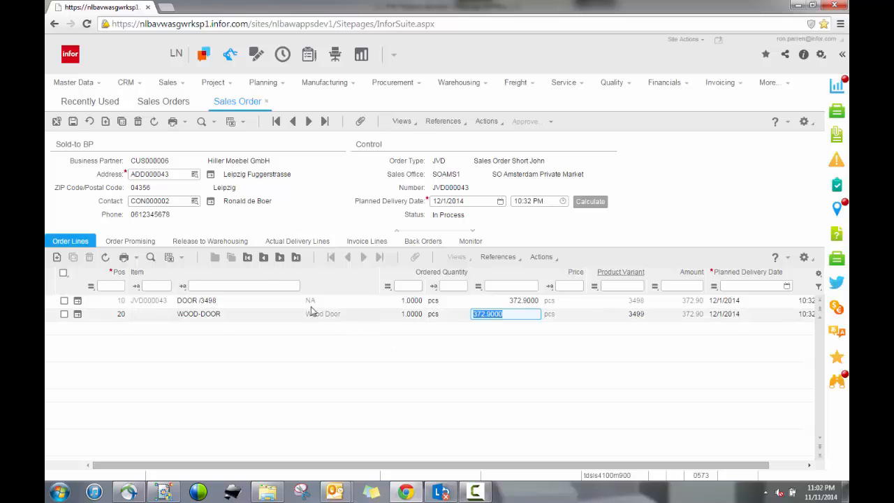
pyautogui.click(73, 121)
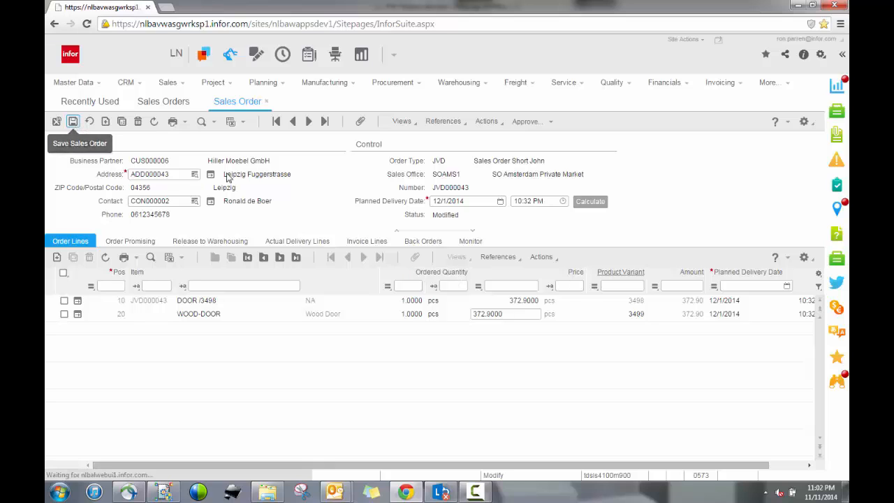
# Step: Generate the project structure for the new order line with Engineer-to-Order, declining Enterprise Planning order generation
pyautogui.click(517, 123)
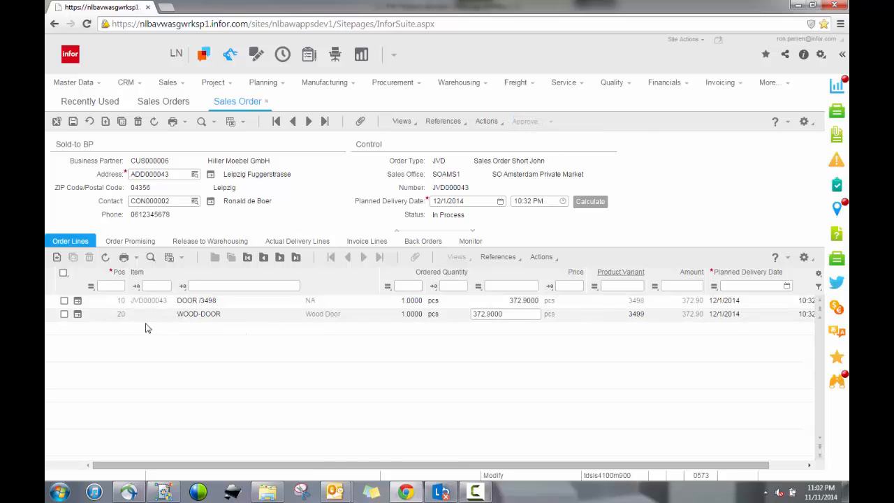
pyautogui.click(65, 316)
pyautogui.click(64, 315)
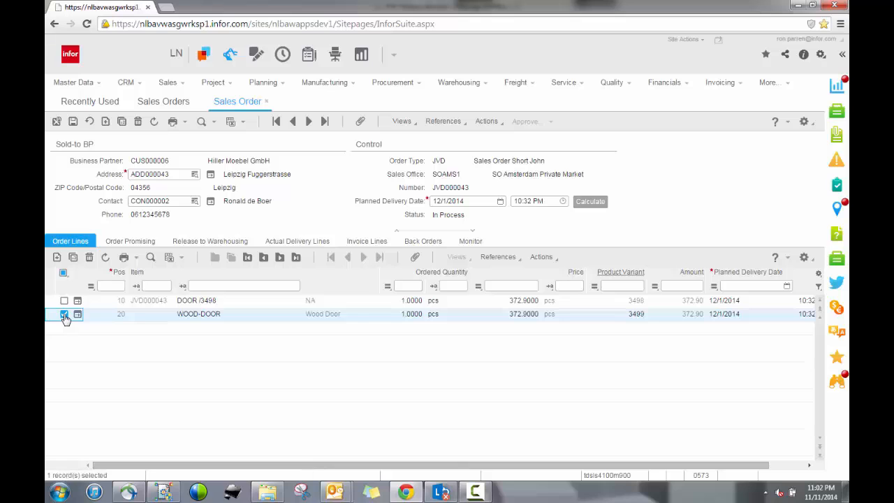
pyautogui.click(541, 257)
pyautogui.moveTo(553, 328)
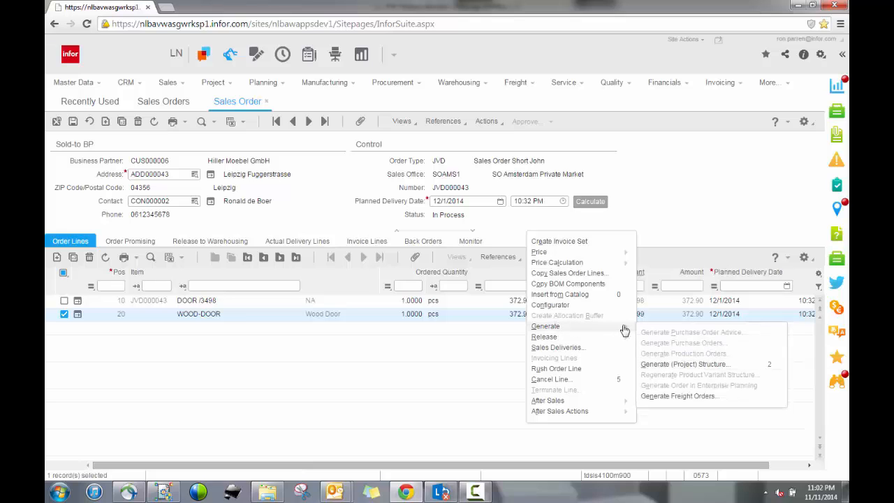
pyautogui.click(660, 365)
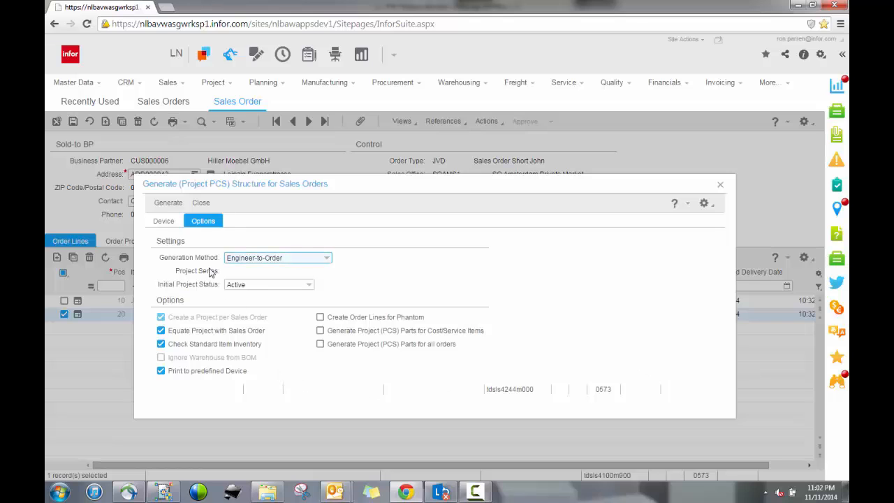
pyautogui.click(168, 202)
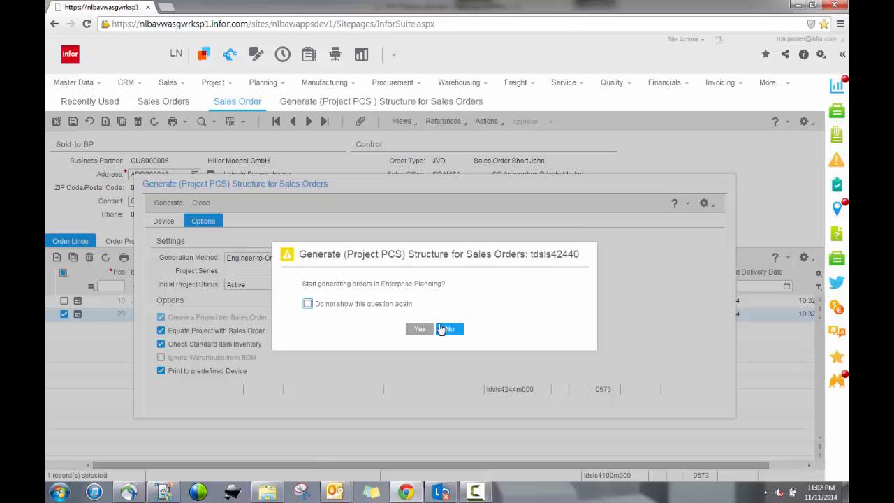
pyautogui.click(448, 329)
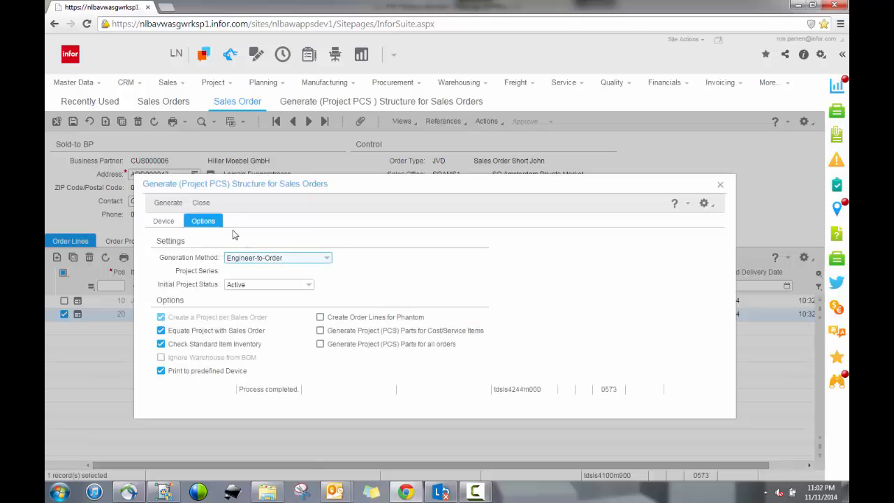
pyautogui.click(201, 203)
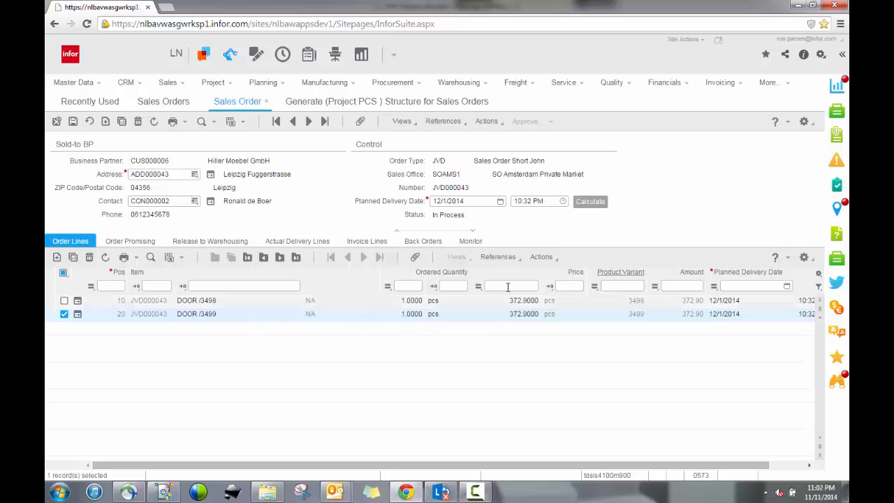
# Step: Review the new door line's product variant options and its product variant sales price structure, then close them
pyautogui.click(498, 257)
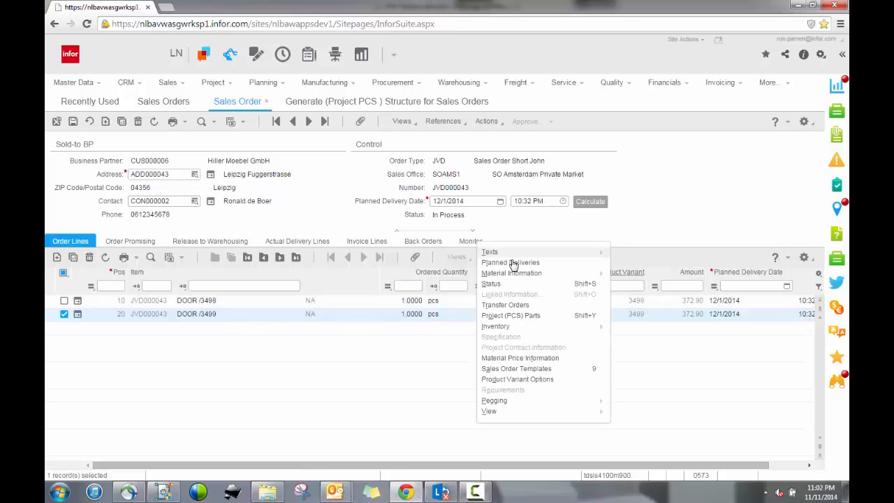
pyautogui.click(501, 380)
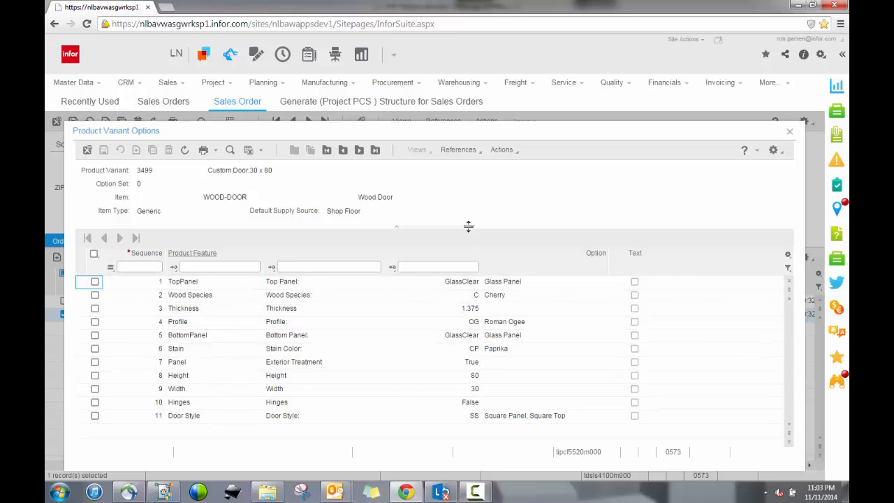
pyautogui.click(462, 154)
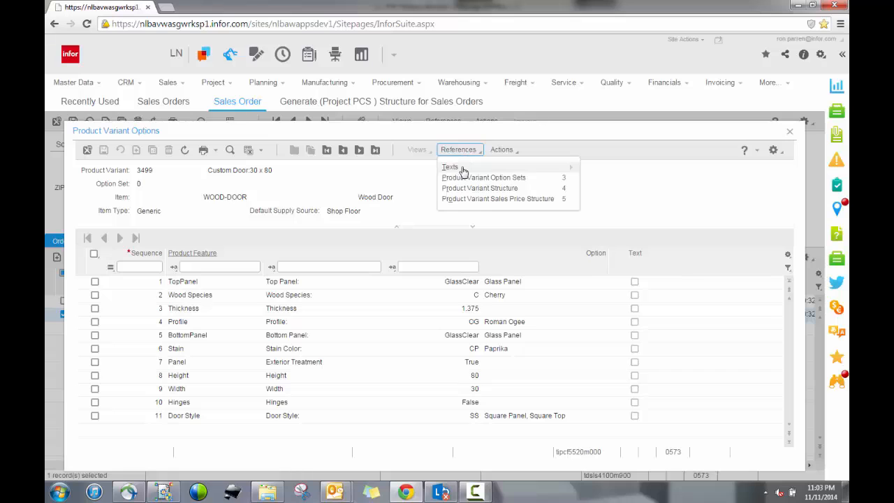
pyautogui.click(468, 199)
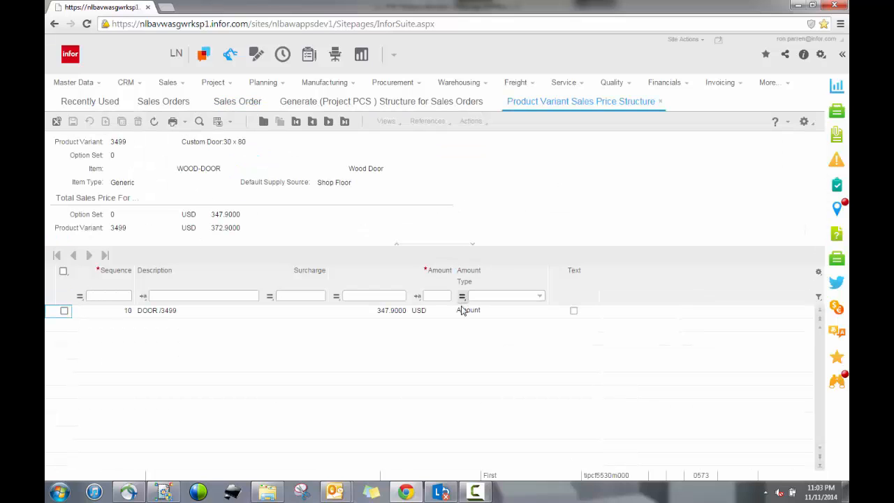
pyautogui.click(461, 312)
pyautogui.click(660, 103)
pyautogui.click(660, 103)
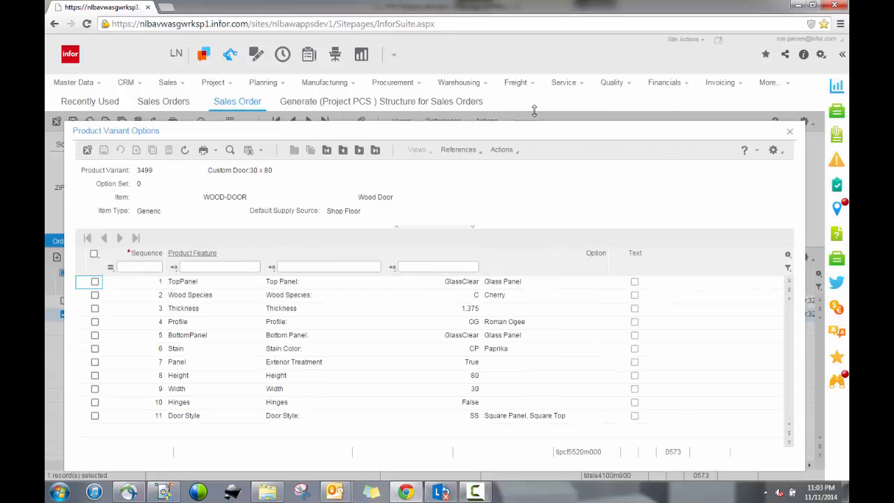
pyautogui.click(89, 150)
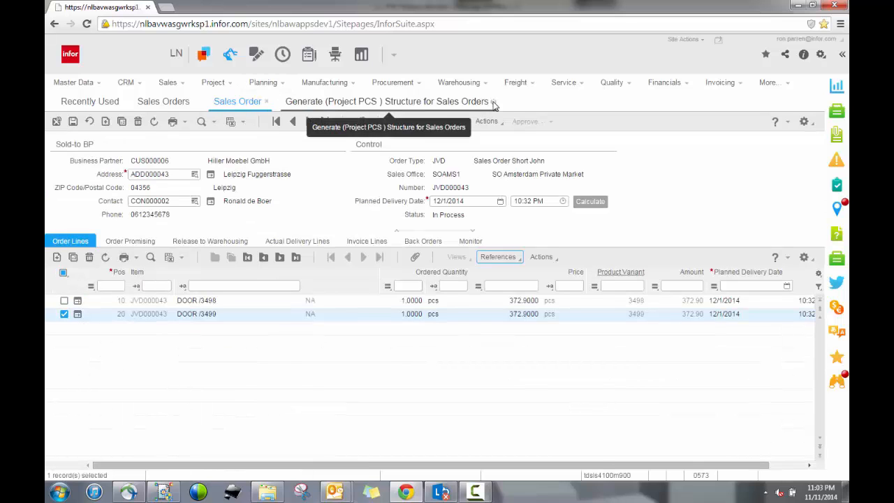
pyautogui.click(493, 102)
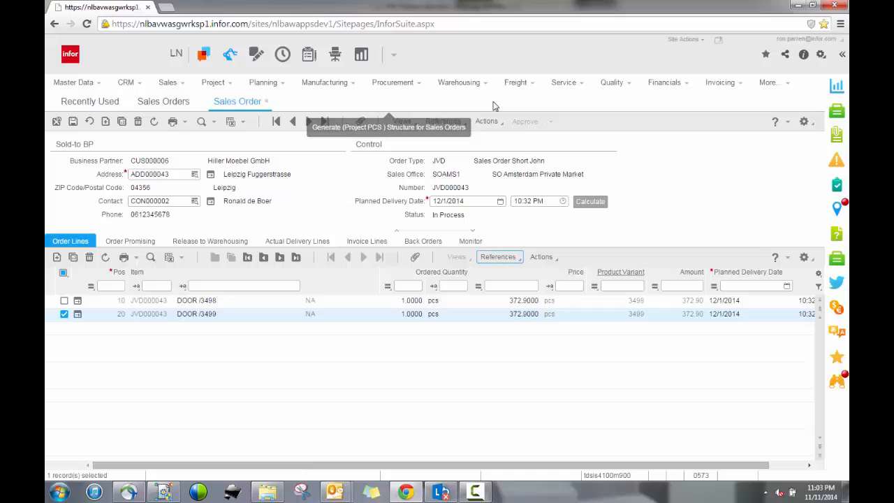
# Step: Open the bill of material generated for the new door order line's item
pyautogui.click(500, 258)
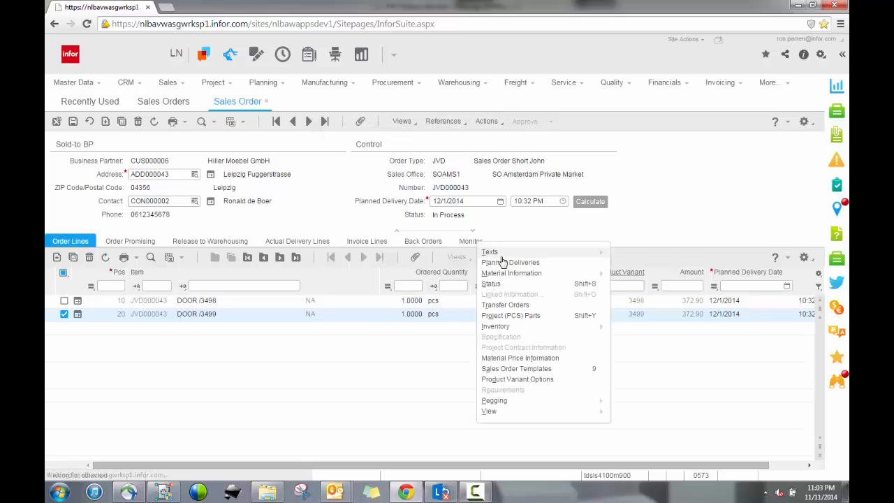
pyautogui.moveTo(507, 275)
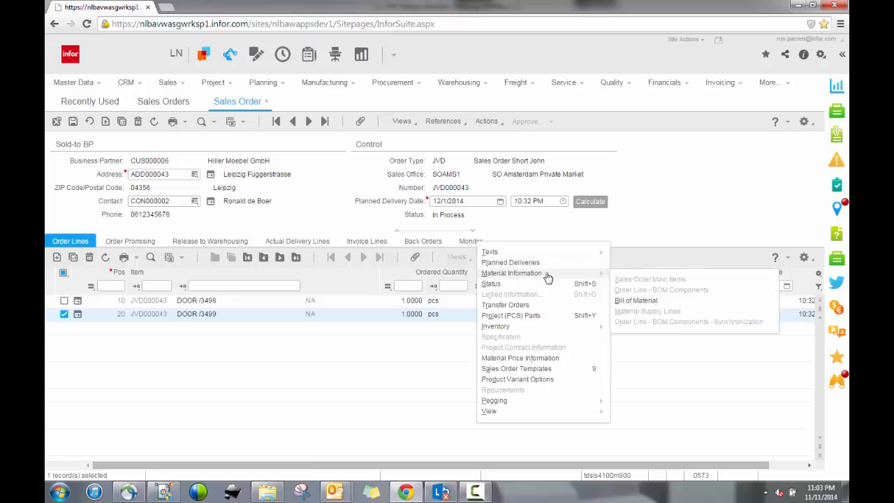
pyautogui.moveTo(601, 275)
pyautogui.click(634, 301)
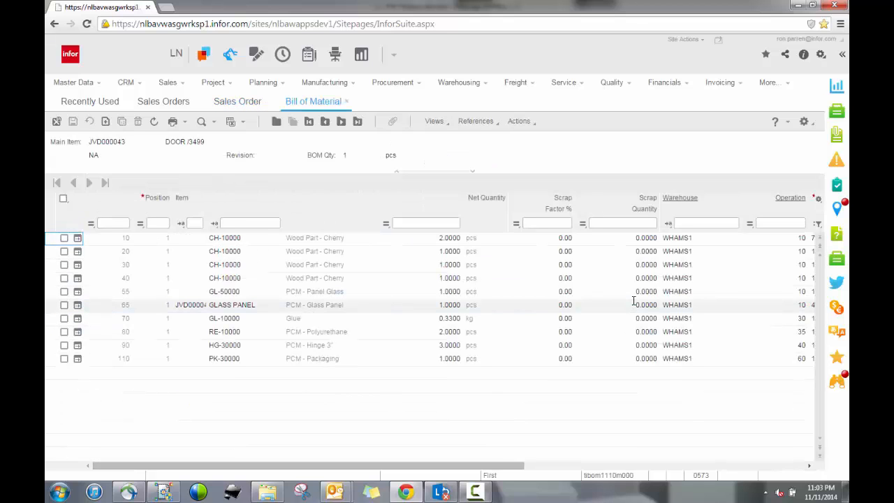
pyautogui.tripleClick(168, 139)
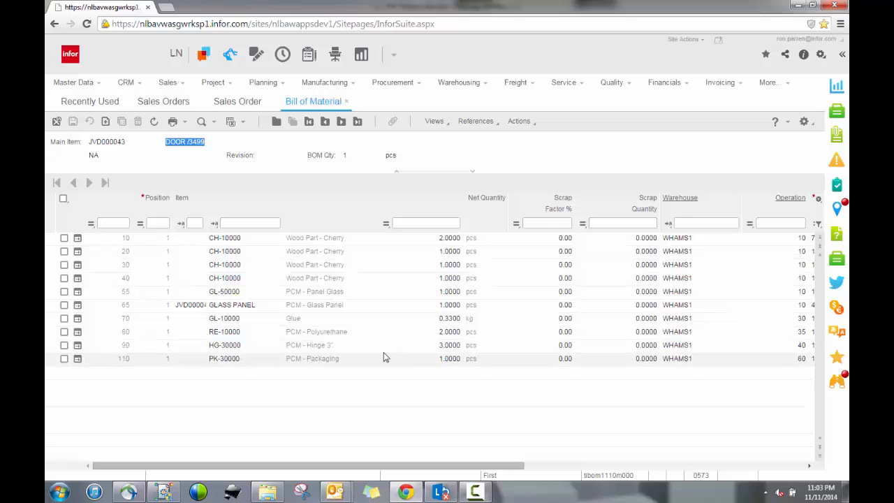
# Step: Review the item's routing and its routing operations, then close the order sessions
pyautogui.click(477, 123)
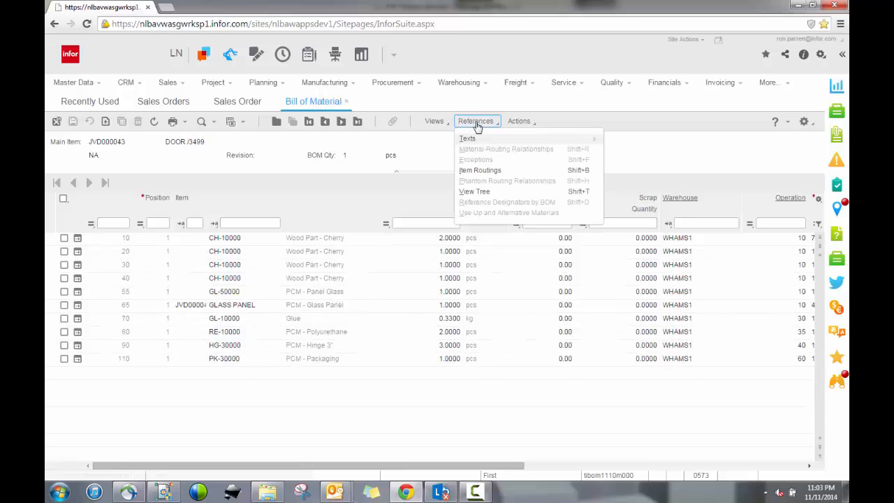
pyautogui.click(476, 174)
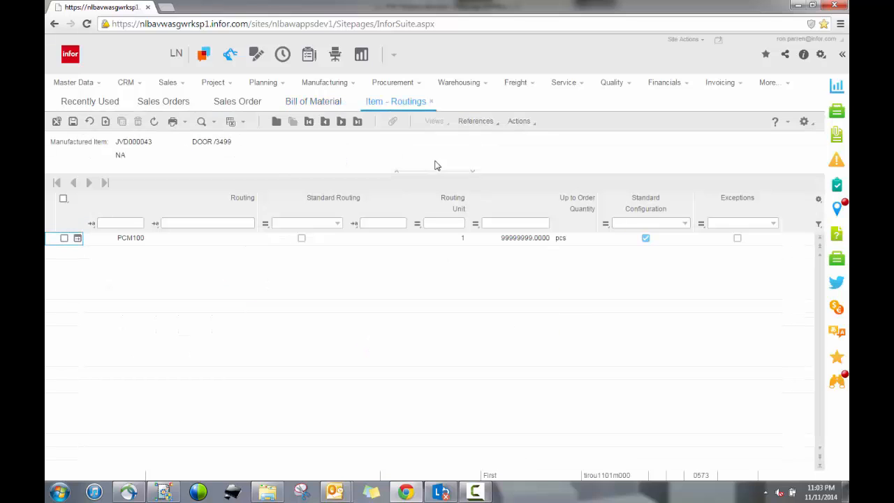
pyautogui.click(63, 240)
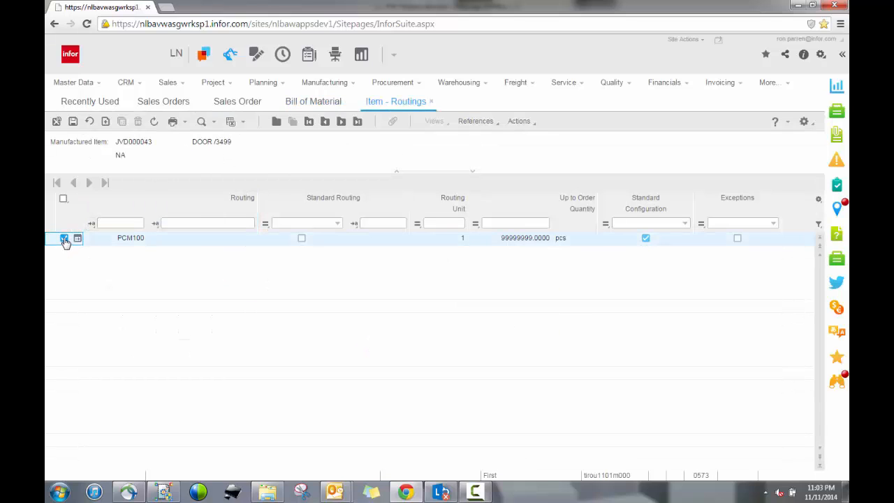
pyautogui.click(476, 123)
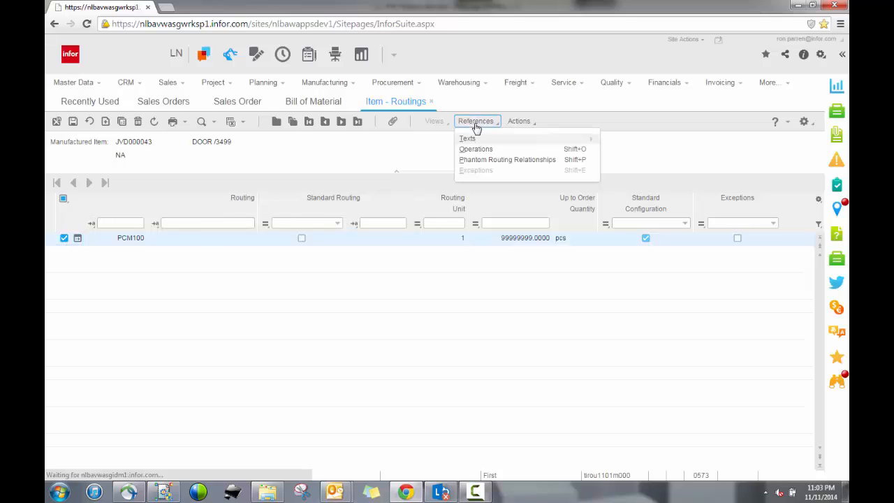
pyautogui.click(473, 156)
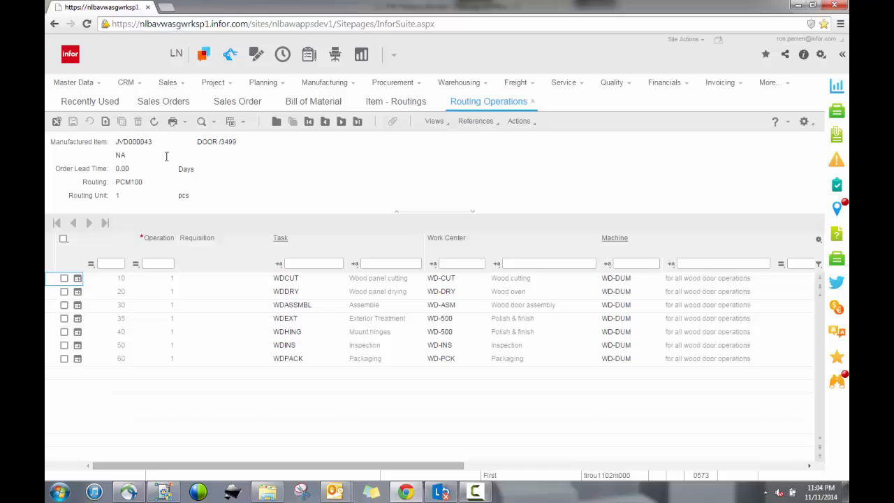
pyautogui.moveTo(116, 142); pyautogui.dragTo(247, 147)
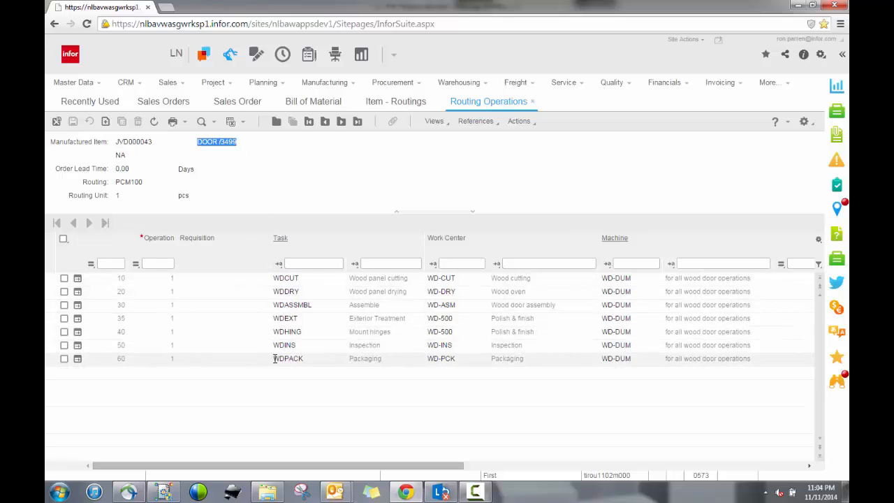
pyautogui.click(517, 103)
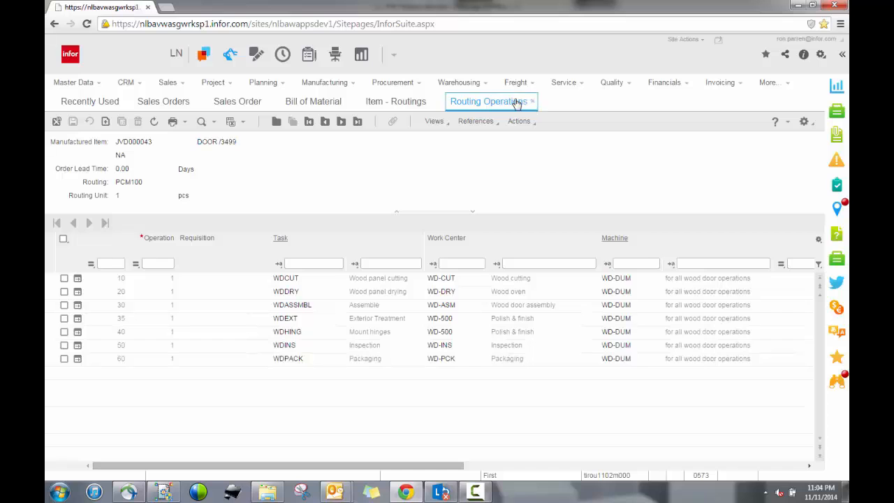
pyautogui.click(431, 103)
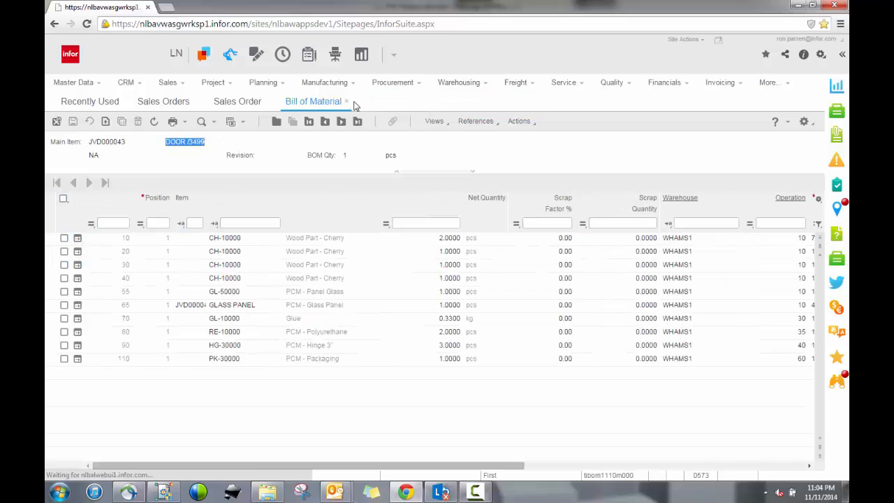
pyautogui.click(347, 103)
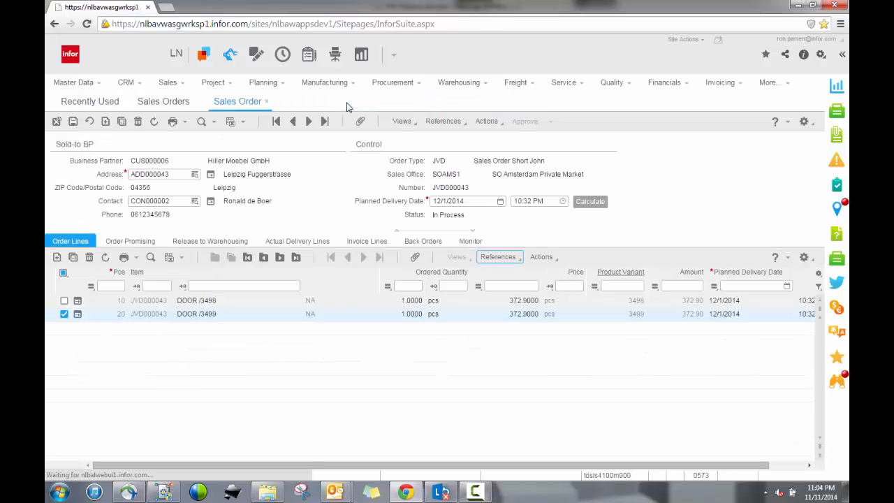
pyautogui.click(265, 102)
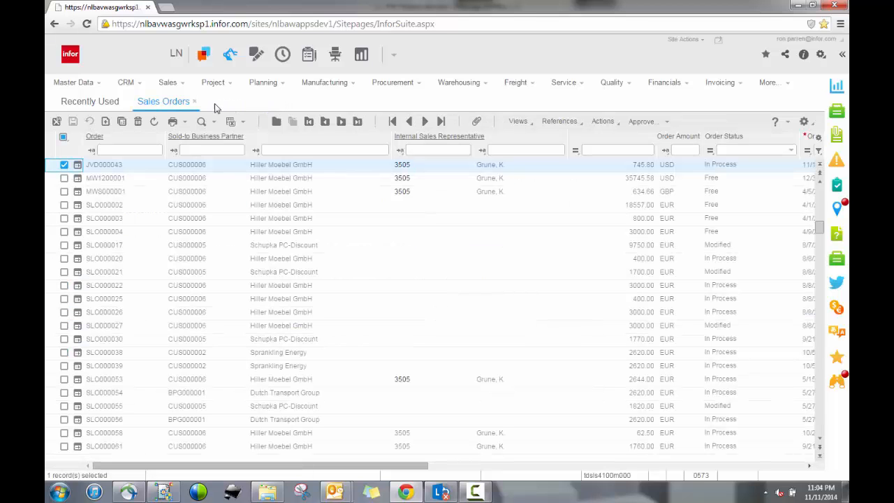
pyautogui.click(195, 102)
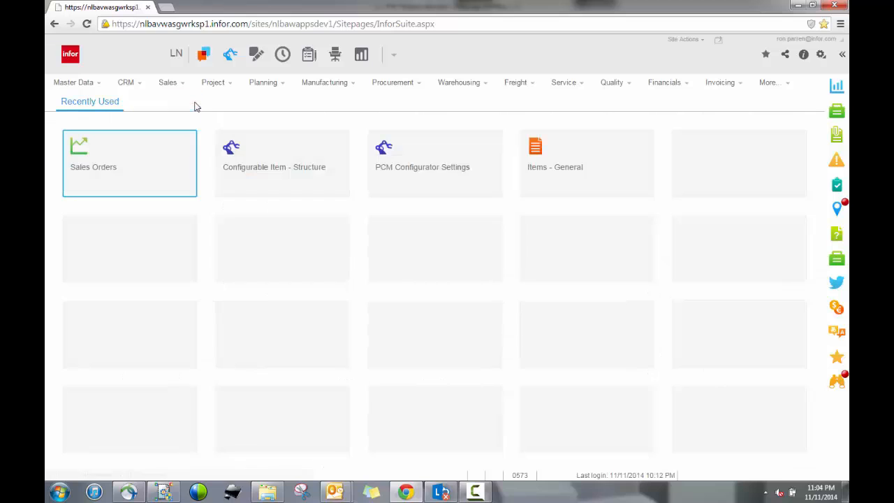
# Step: Inspect the WOOD-DOOR configurable item structure's routing and constraints, then close it
pyautogui.click(275, 152)
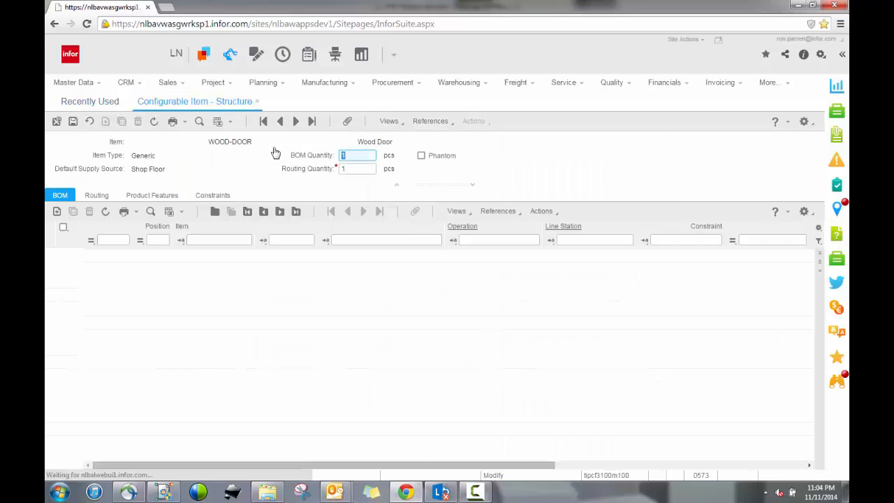
pyautogui.click(211, 143)
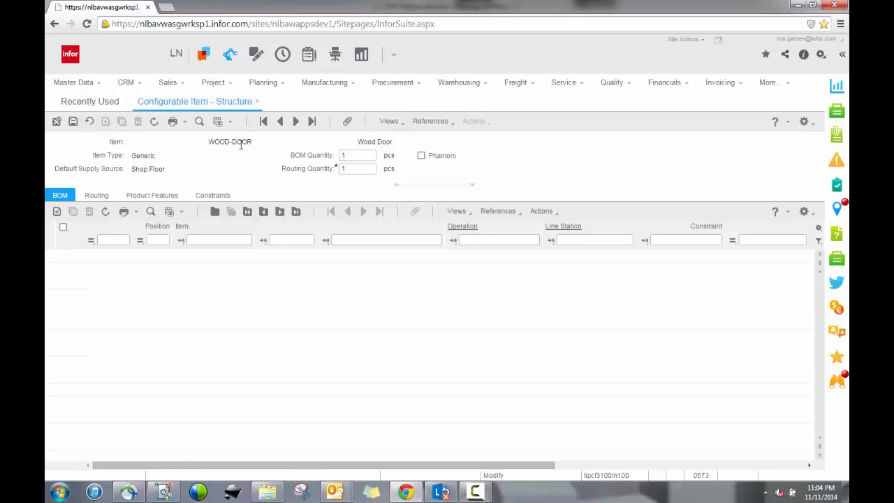
pyautogui.click(257, 142)
pyautogui.click(95, 200)
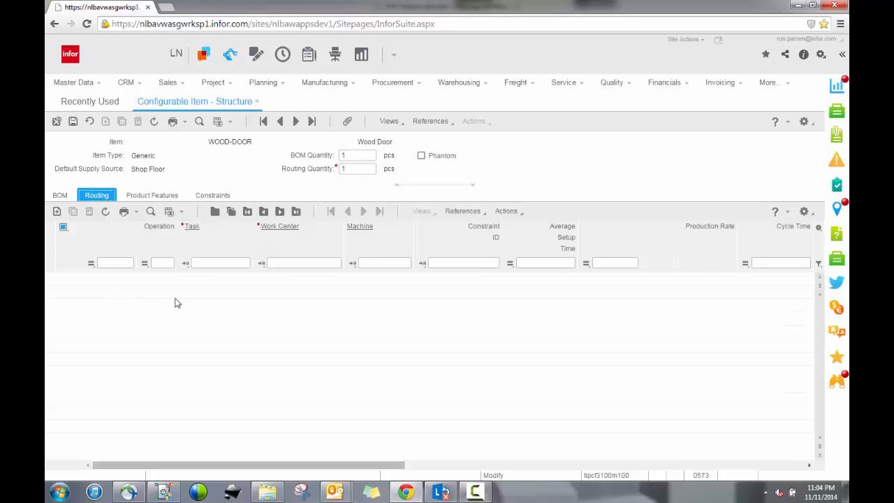
pyautogui.click(221, 197)
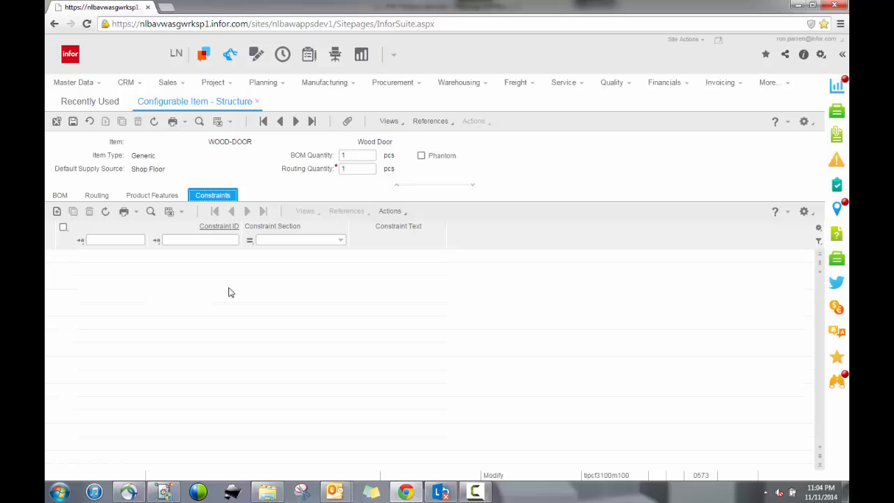
pyautogui.click(257, 103)
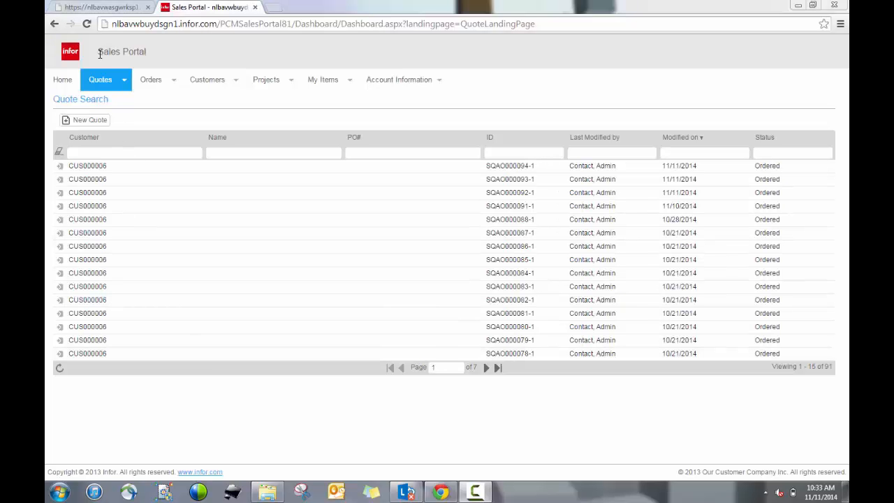
# Step: Switch to the Sales Portal and start a new quote for the customer
pyautogui.moveTo(99, 53); pyautogui.dragTo(161, 52)
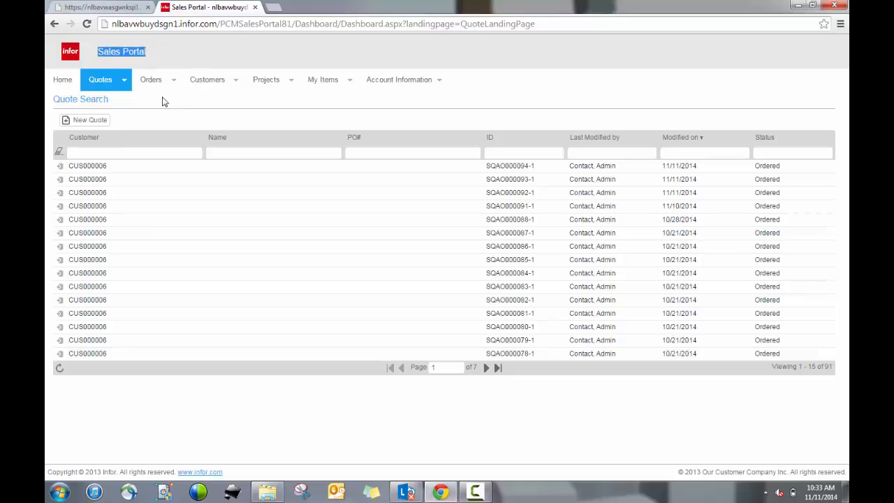
pyautogui.click(98, 122)
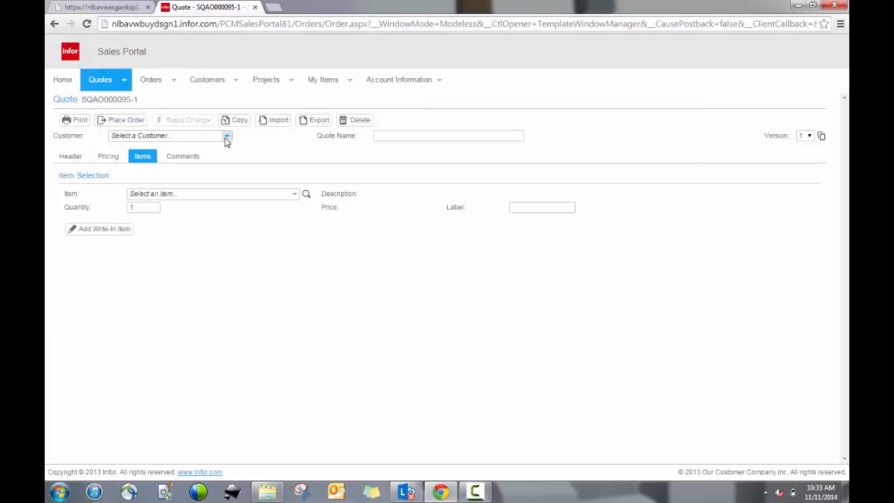
pyautogui.click(226, 136)
pyautogui.click(185, 165)
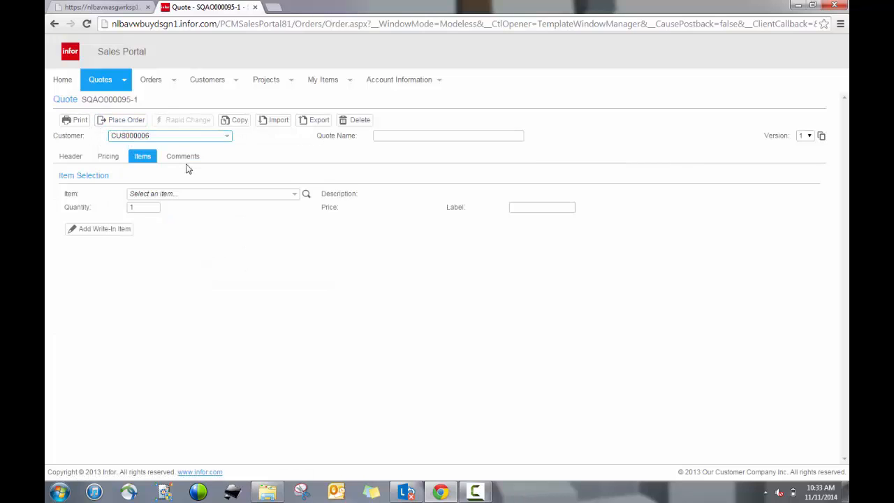
# Step: Add the SECTIONAL item to the quote and open its configurator
pyautogui.click(170, 192)
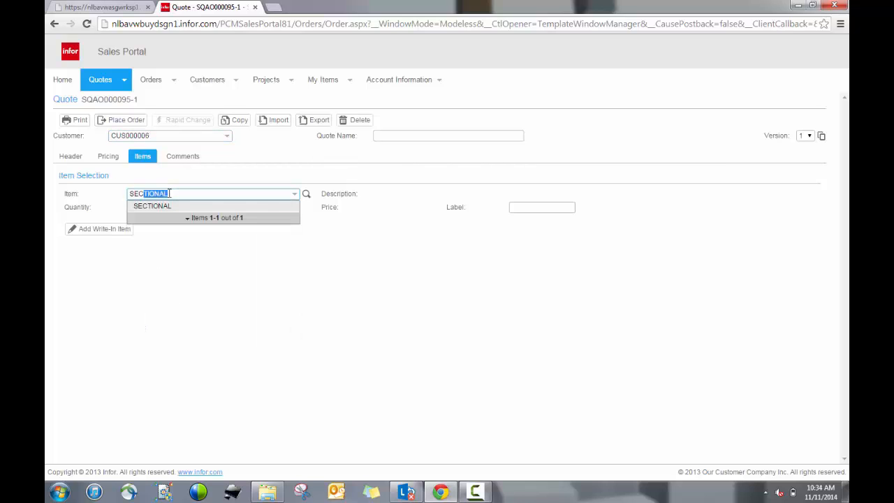
pyautogui.click(177, 207)
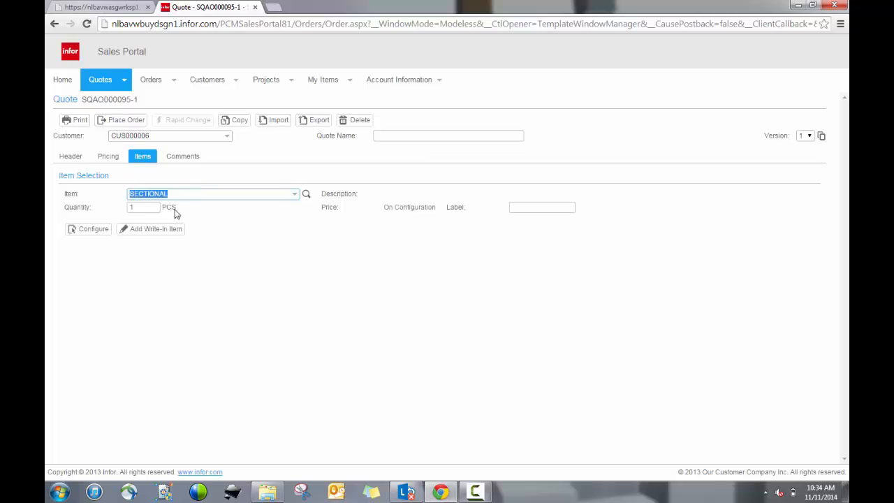
pyautogui.click(91, 230)
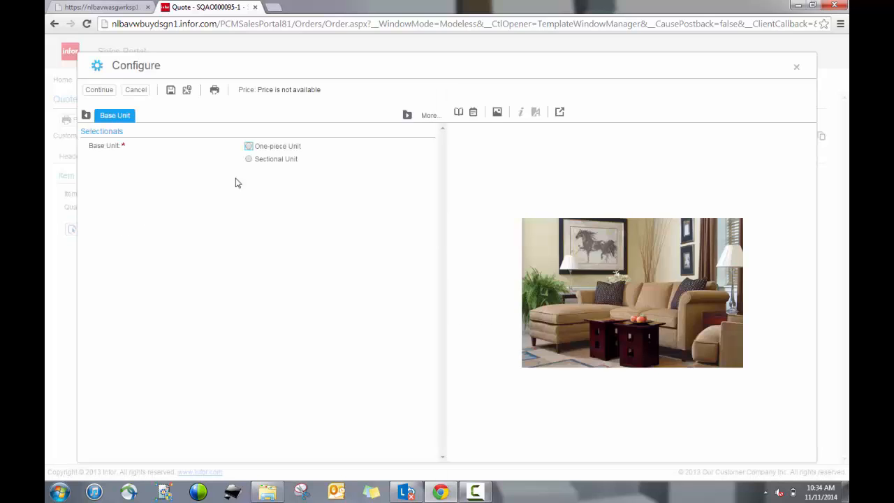
# Step: Configure the base unit as a one-piece Sofa with Traditional Roll arms and a Knife Edge back
pyautogui.click(251, 147)
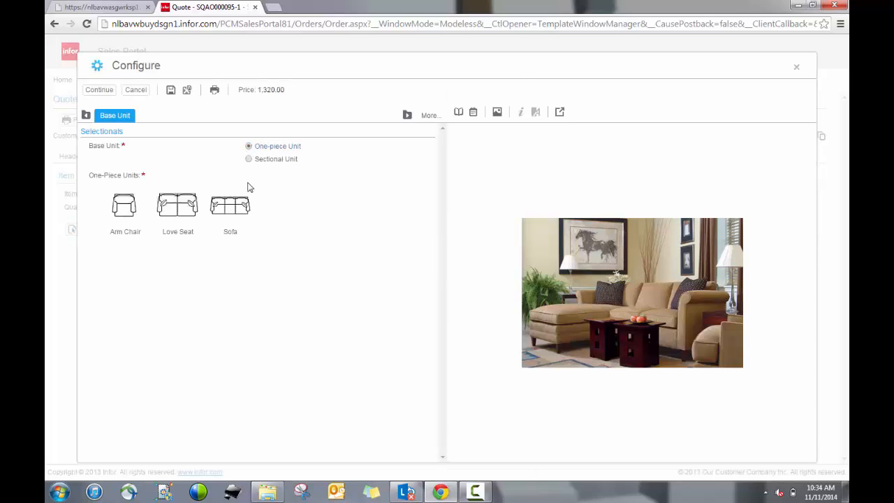
pyautogui.click(235, 206)
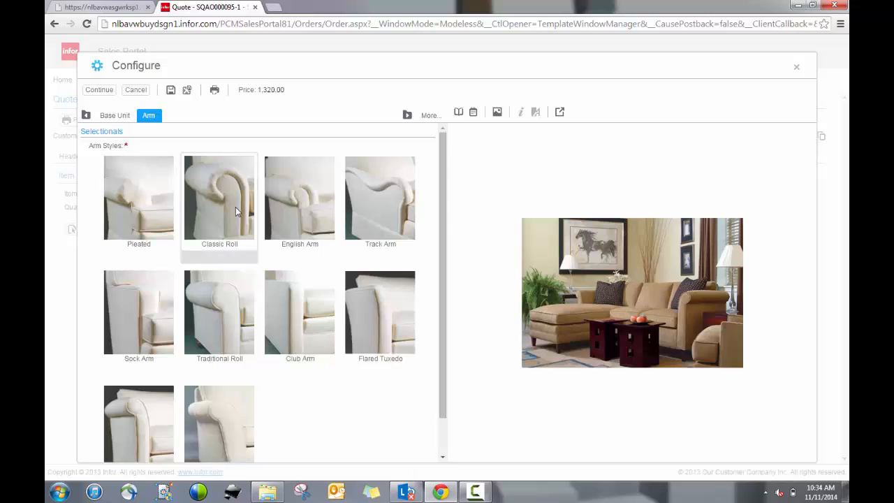
pyautogui.click(215, 293)
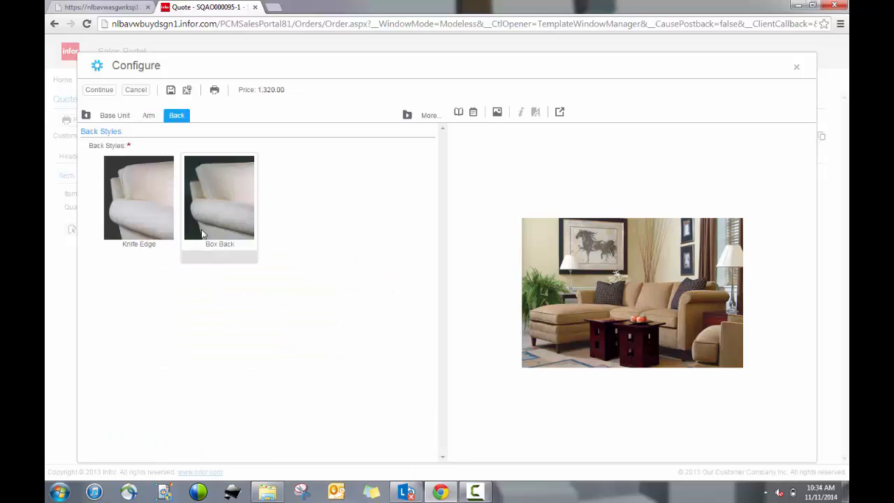
pyautogui.click(160, 233)
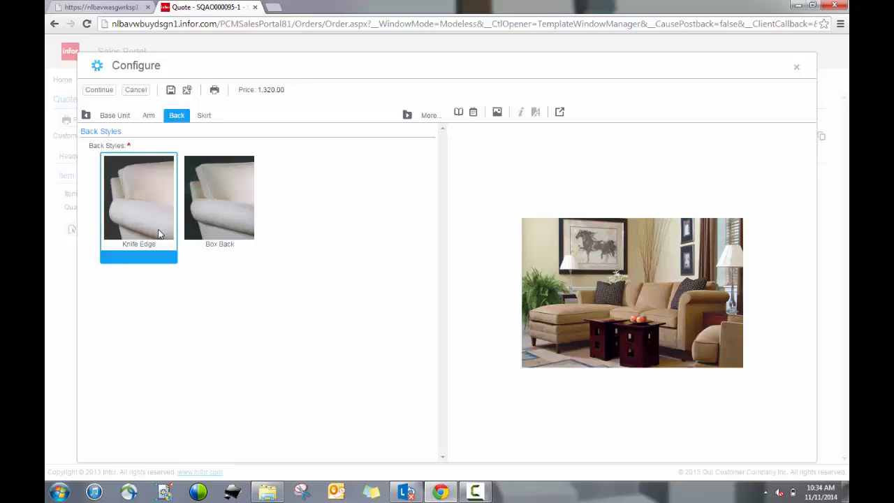
# Step: Set the base skirt style to Block Leg with the Lafayette finish
pyautogui.click(203, 116)
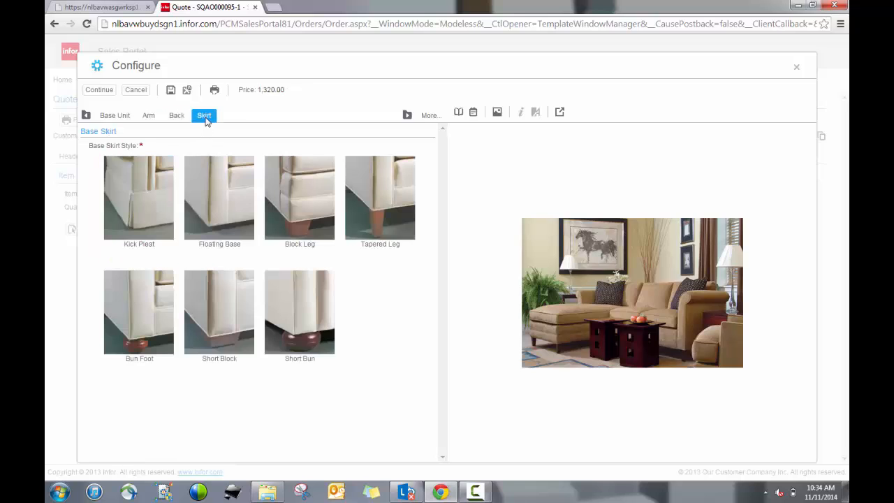
pyautogui.click(301, 217)
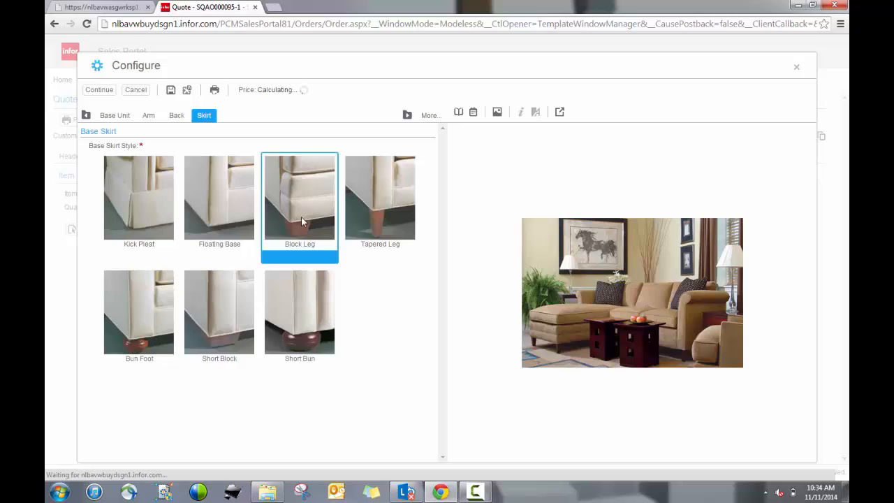
pyautogui.scroll(-1, 262, 421)
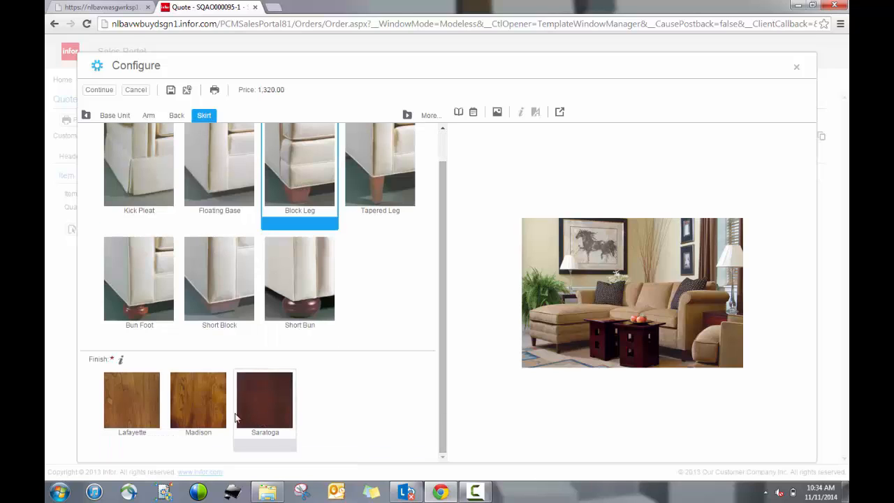
pyautogui.click(142, 422)
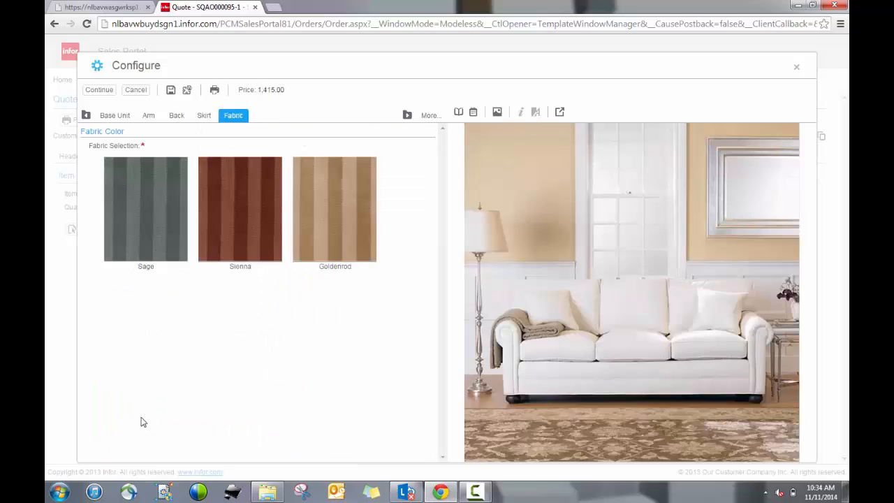
# Step: Compare the fabric options, select Sienna, and finish the sofa configuration
pyautogui.click(158, 241)
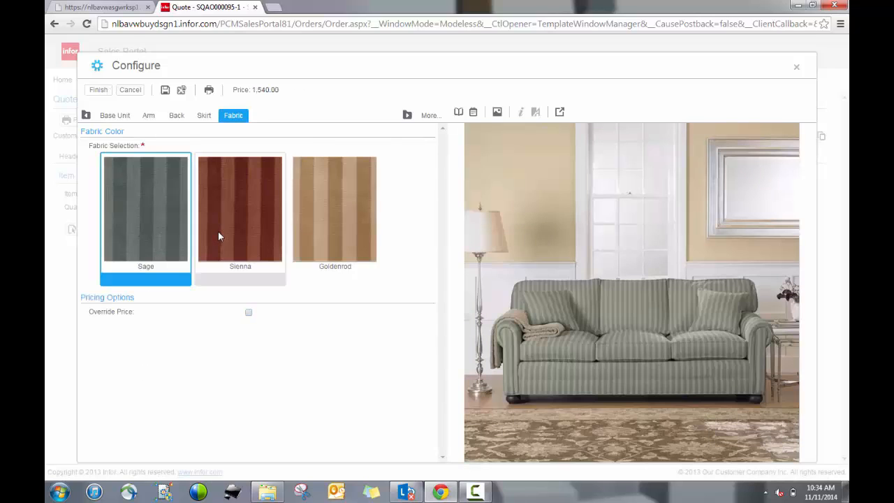
pyautogui.click(218, 236)
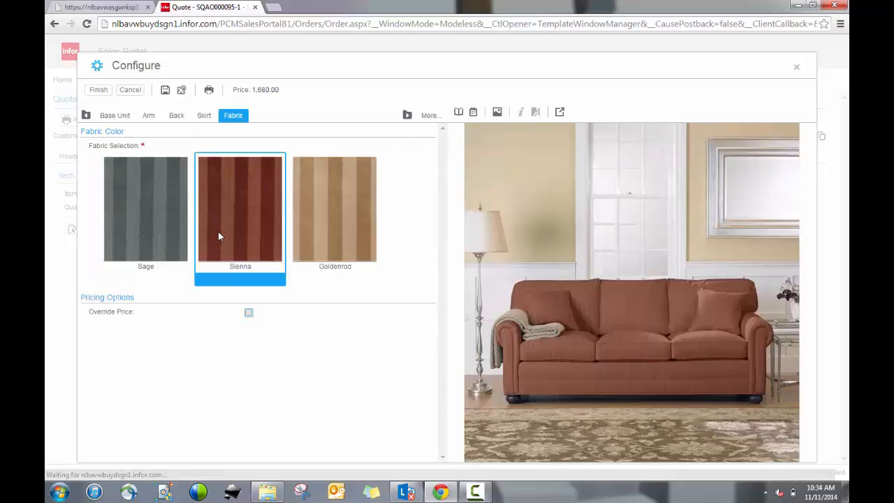
pyautogui.click(305, 239)
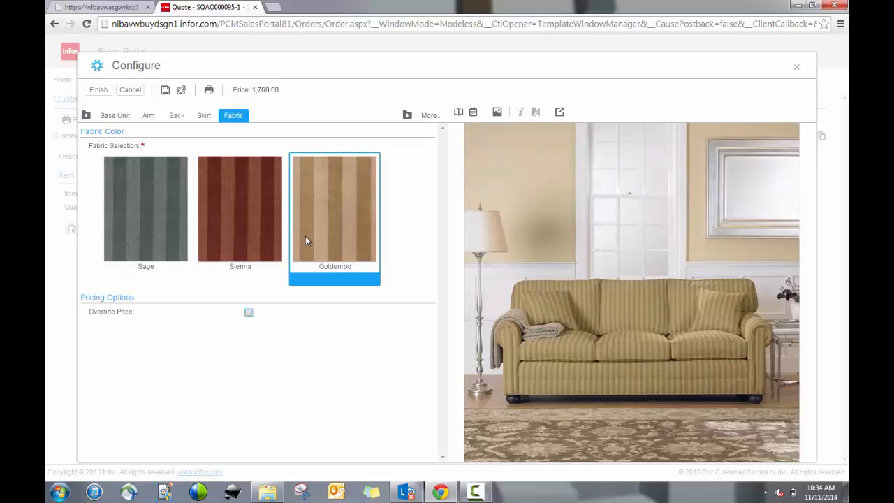
pyautogui.click(268, 235)
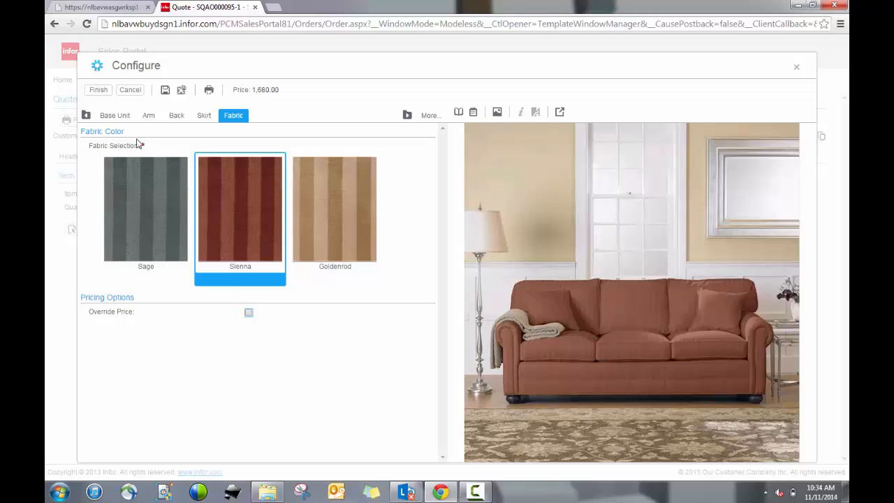
pyautogui.click(99, 90)
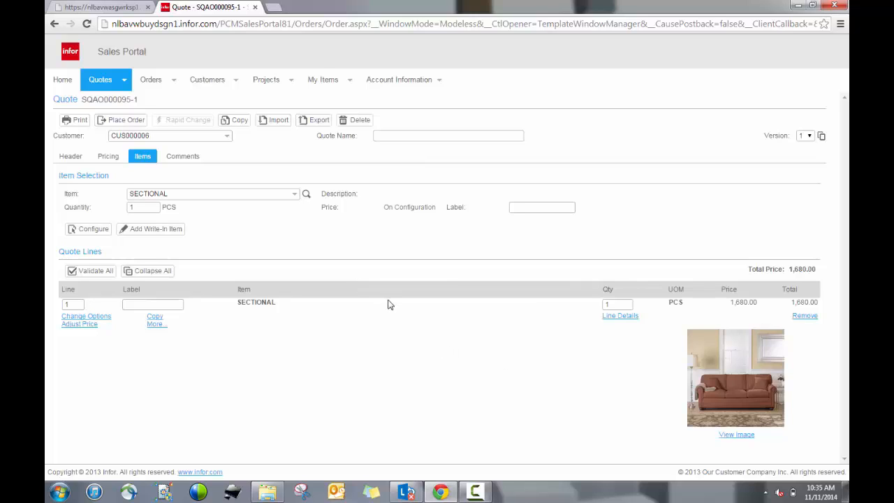
# Step: Start placing the quote as an order and clear the shipping carrier
pyautogui.click(101, 125)
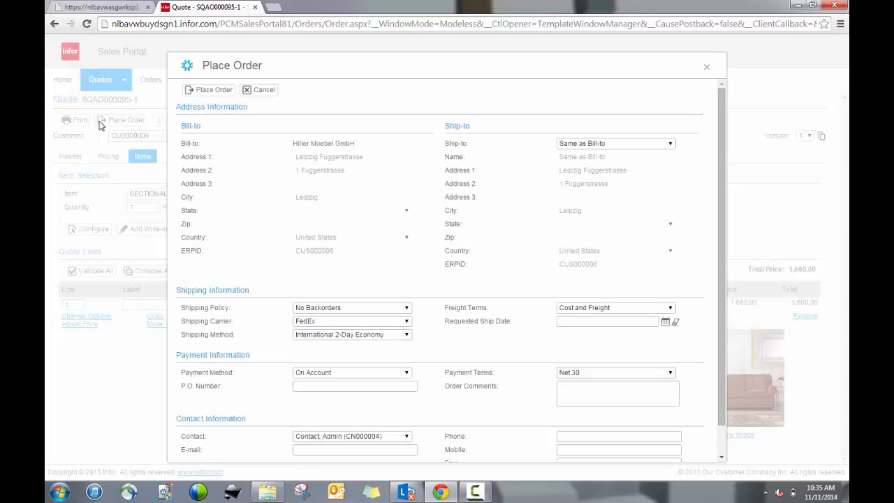
pyautogui.click(382, 323)
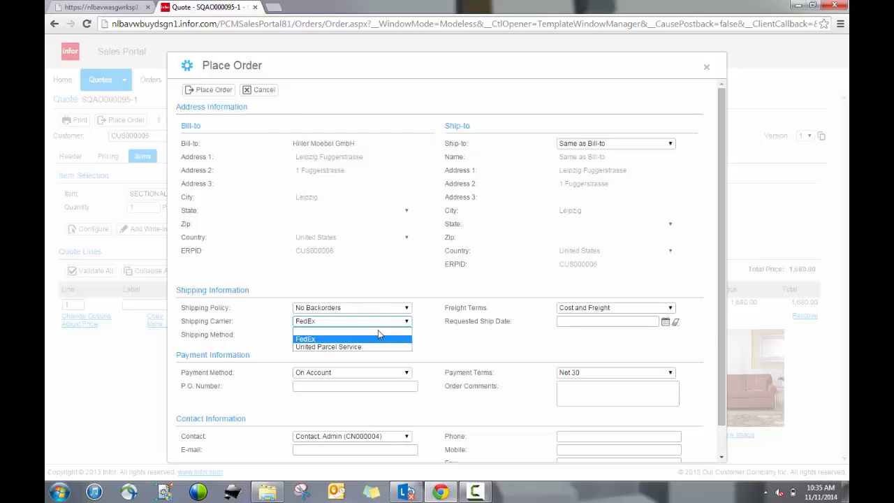
pyautogui.click(377, 338)
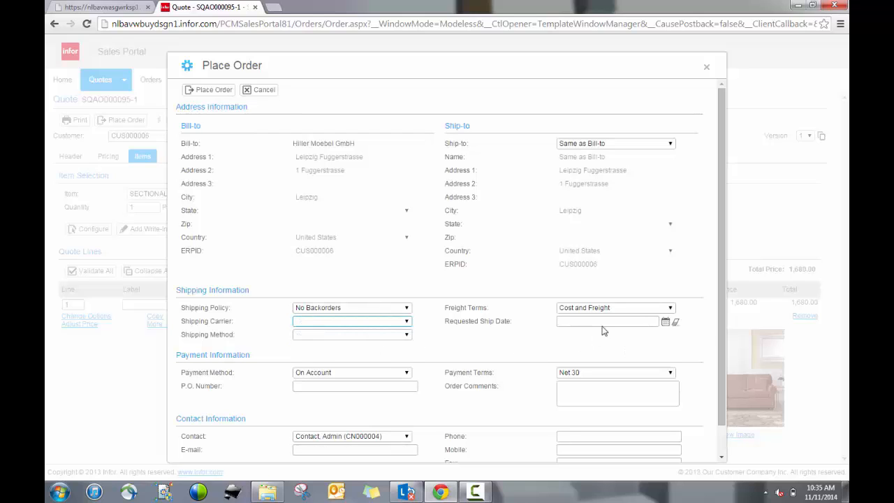
# Step: Set the requested ship date to 11/27/2014 and place the order
pyautogui.click(664, 321)
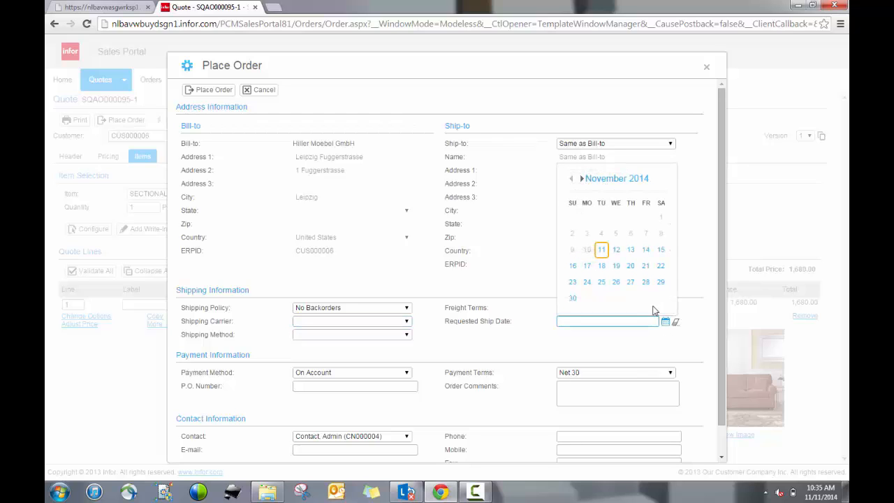
pyautogui.click(631, 282)
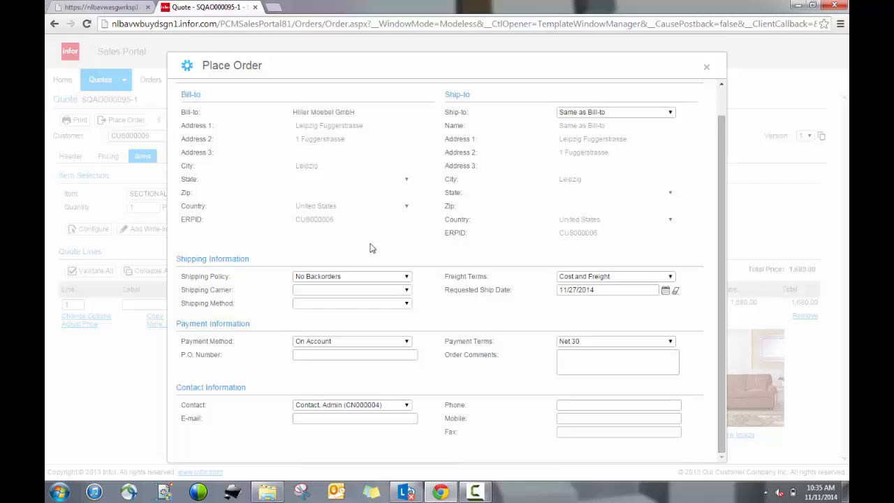
pyautogui.scroll(1, 370, 247)
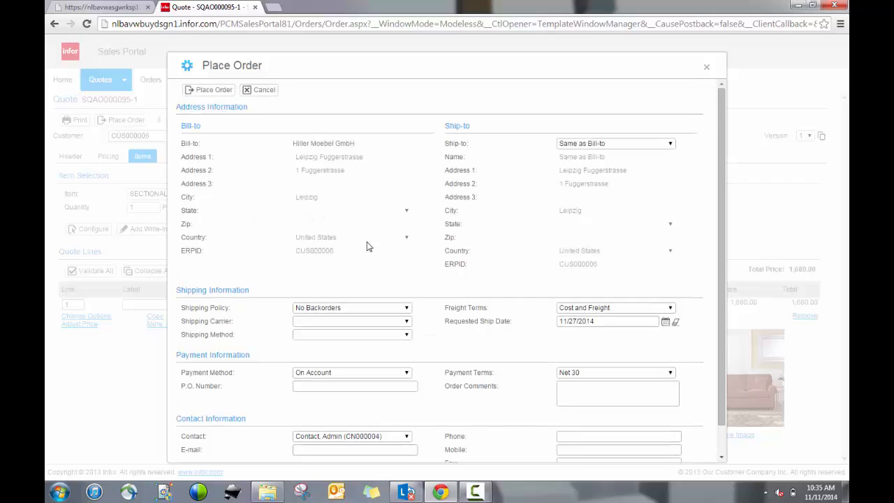
pyautogui.click(215, 91)
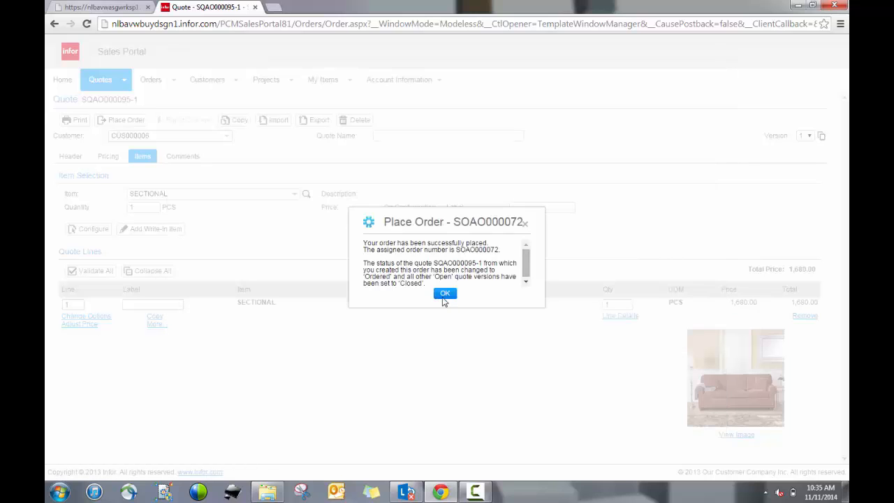
pyautogui.click(444, 293)
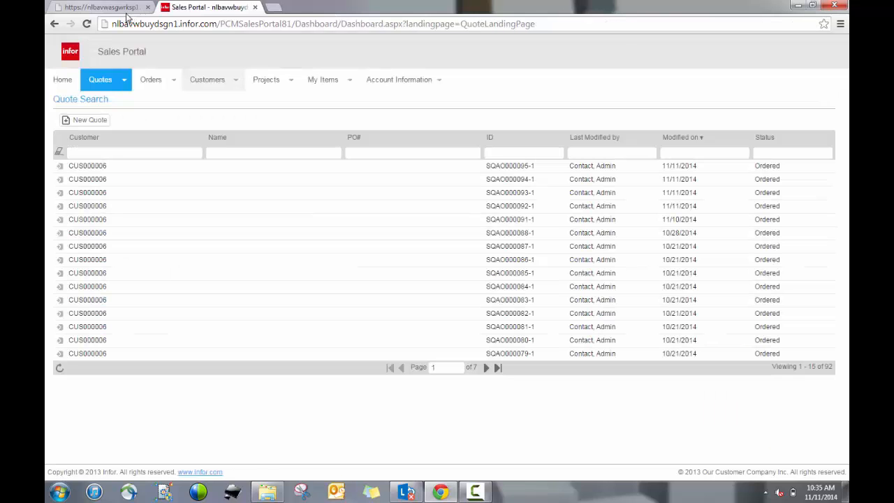
# Step: Switch back to the ERP sales orders list, refresh it, and open the newest sales order
pyautogui.click(122, 8)
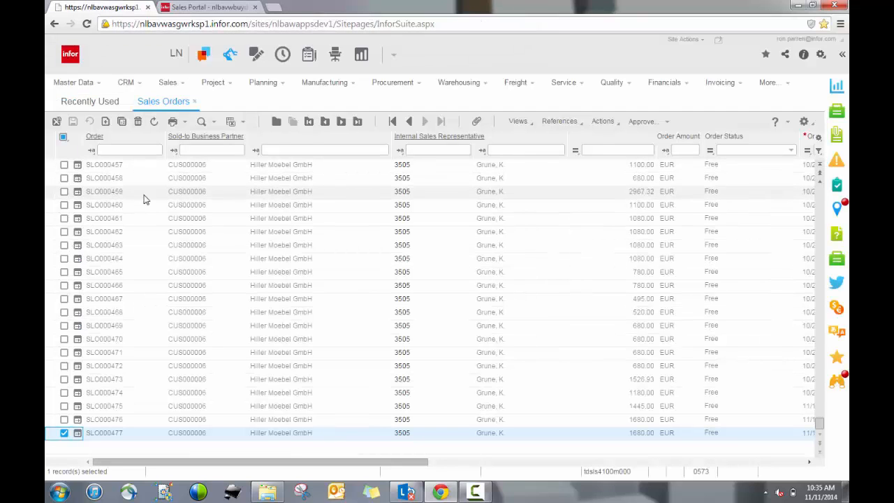
pyautogui.click(155, 122)
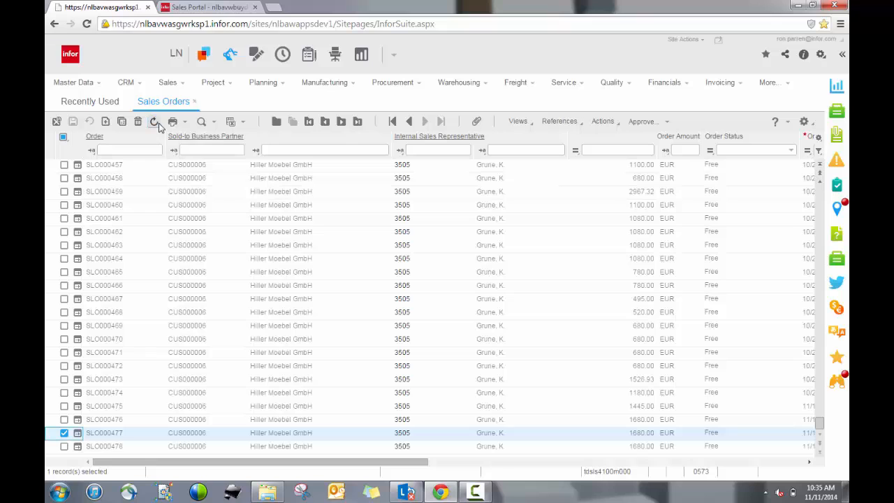
pyautogui.click(65, 447)
pyautogui.click(64, 434)
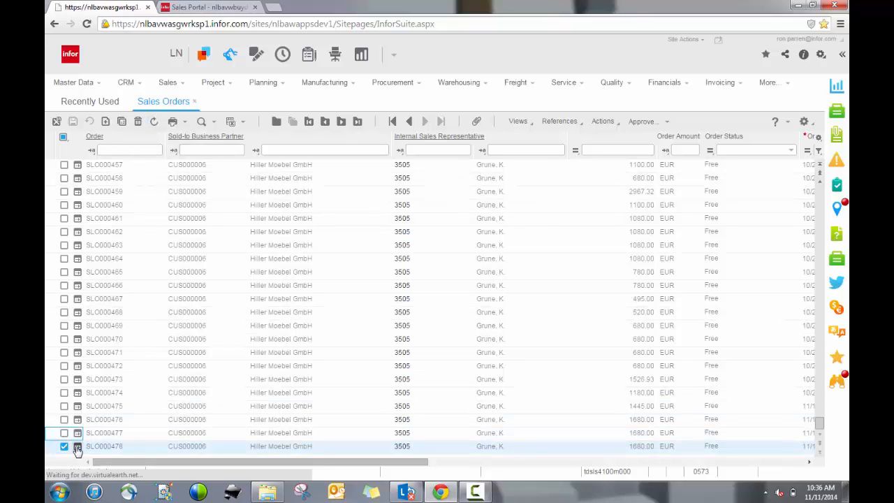
pyautogui.click(78, 447)
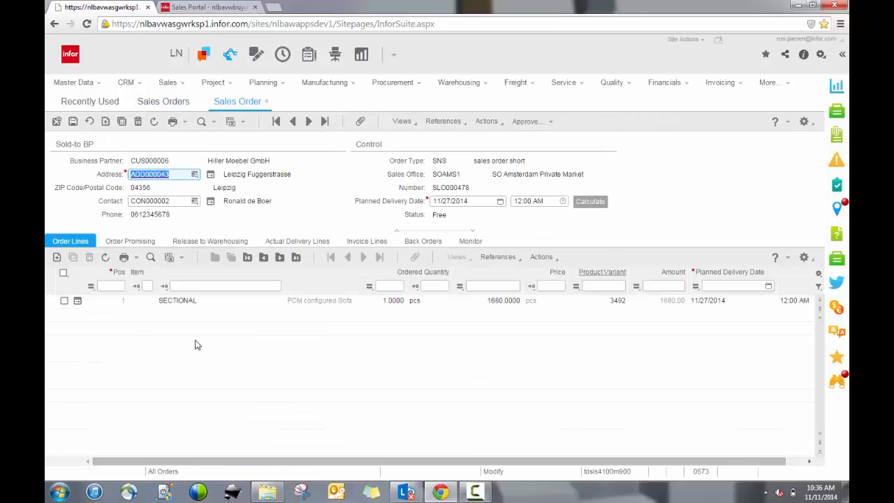
# Step: Review the product variant options of the order's SECTIONAL line, then close them
pyautogui.click(63, 300)
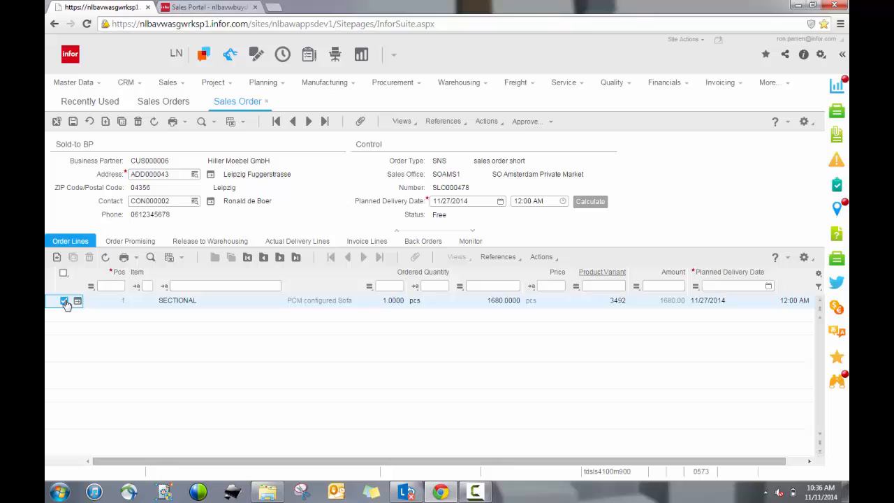
pyautogui.click(498, 256)
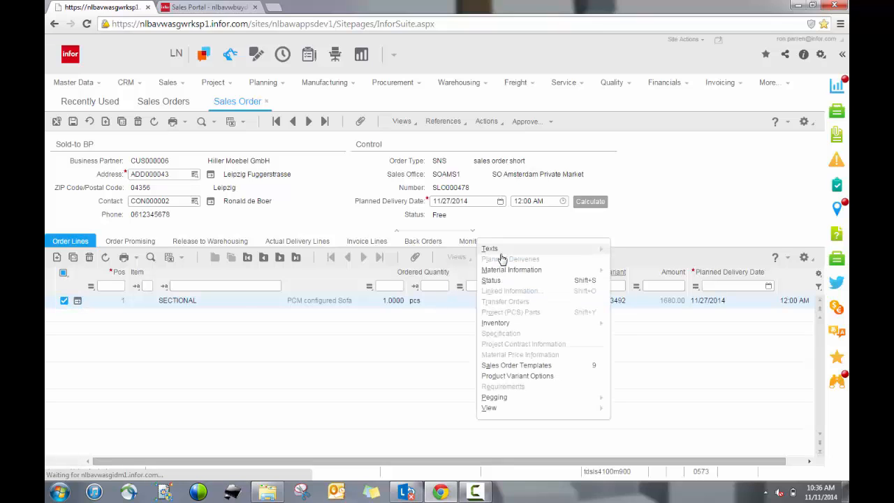
pyautogui.click(522, 377)
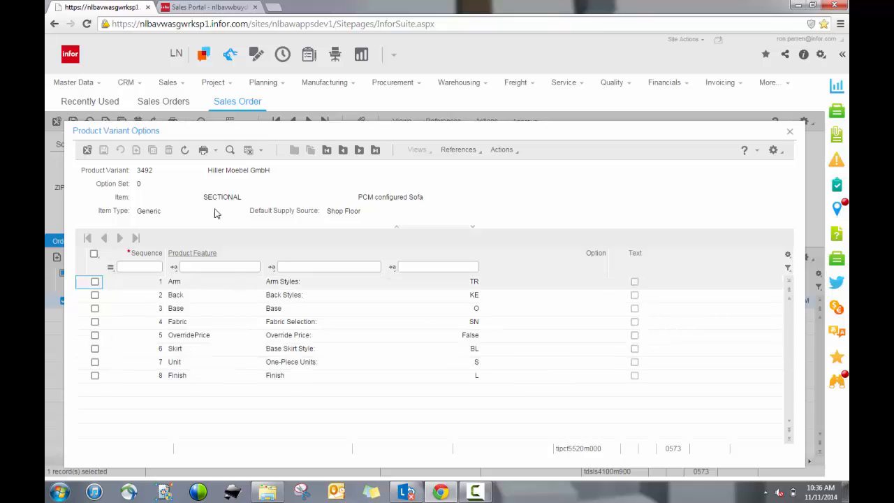
pyautogui.click(87, 150)
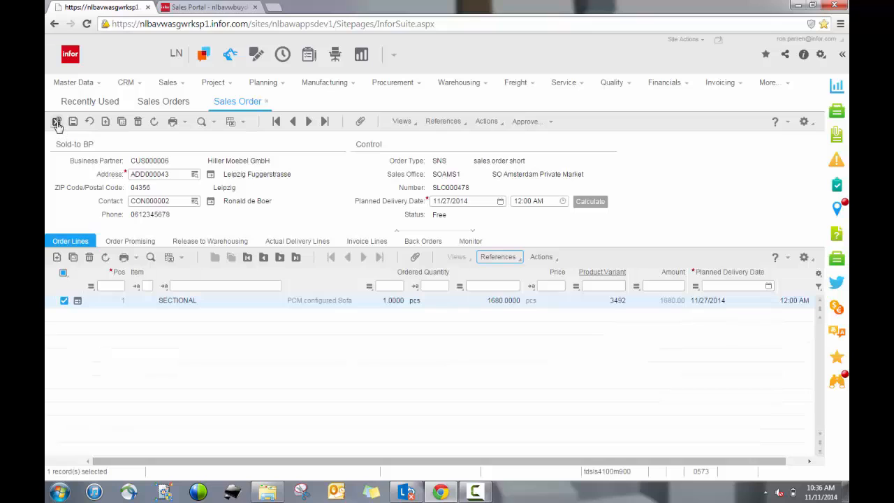
# Step: Reconfigure the SECTIONAL order line with Sage fabric, finish, and close the configuration and the order
pyautogui.click(536, 263)
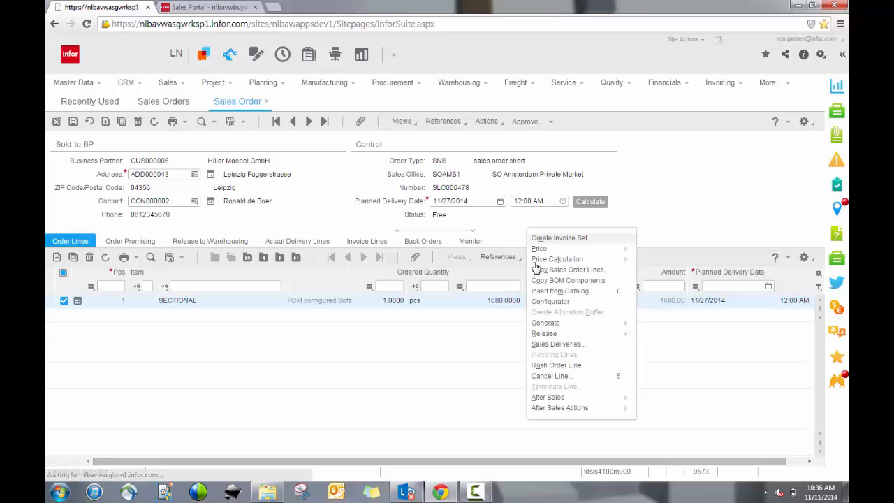
pyautogui.click(544, 301)
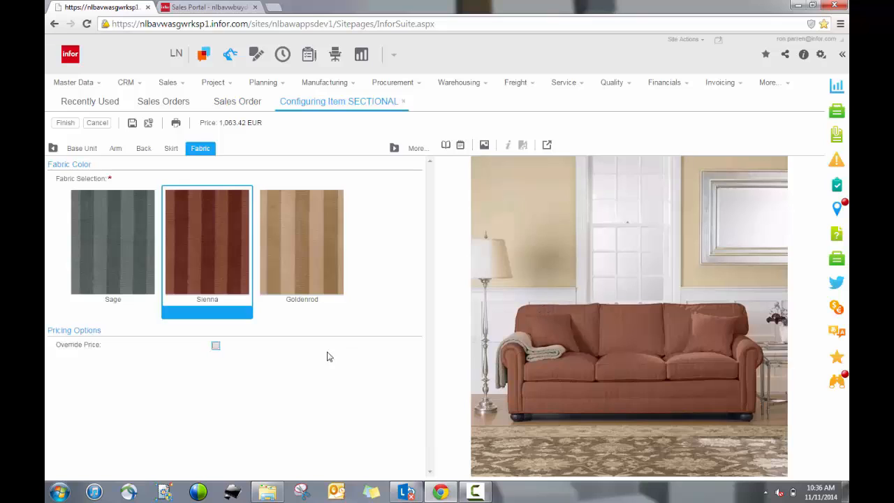
pyautogui.click(126, 280)
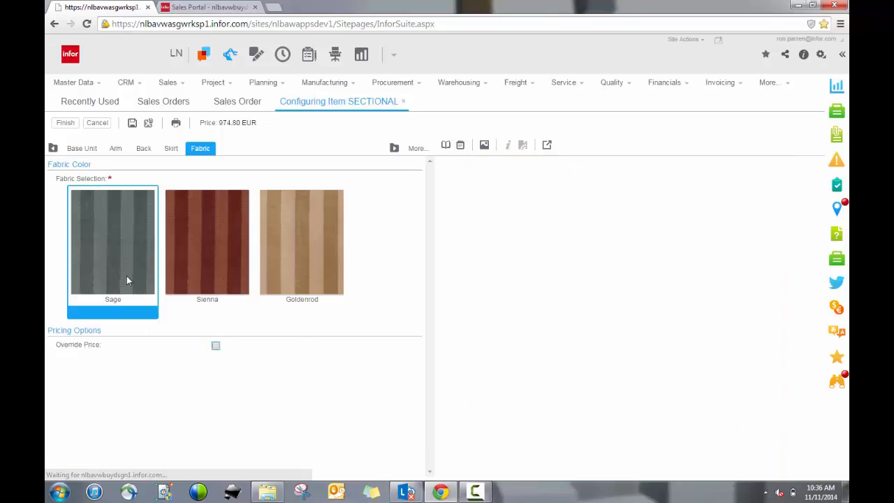
pyautogui.click(65, 124)
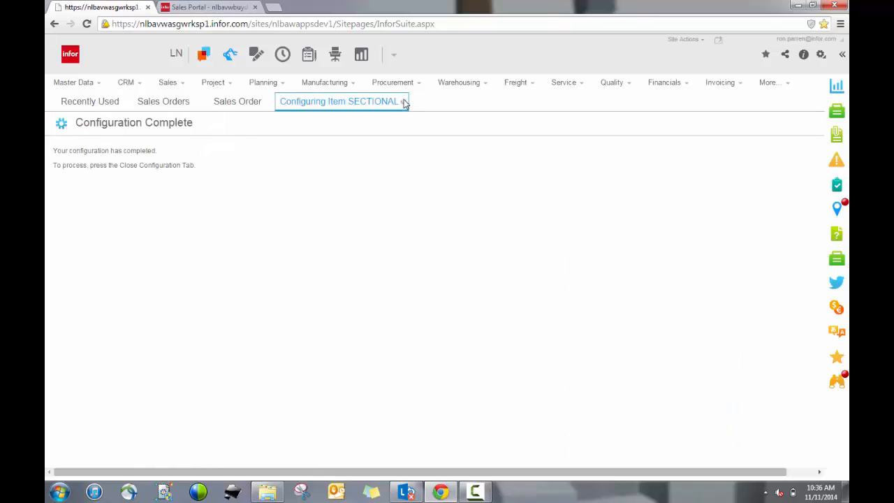
pyautogui.click(403, 102)
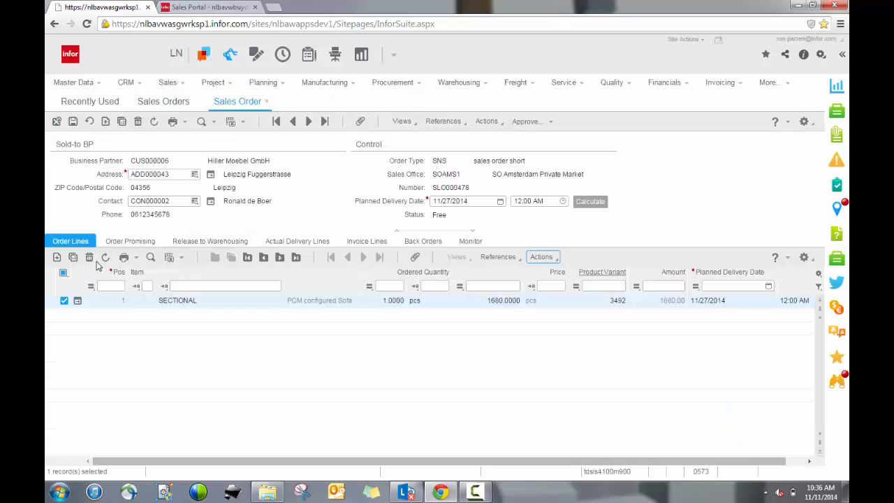
pyautogui.click(56, 123)
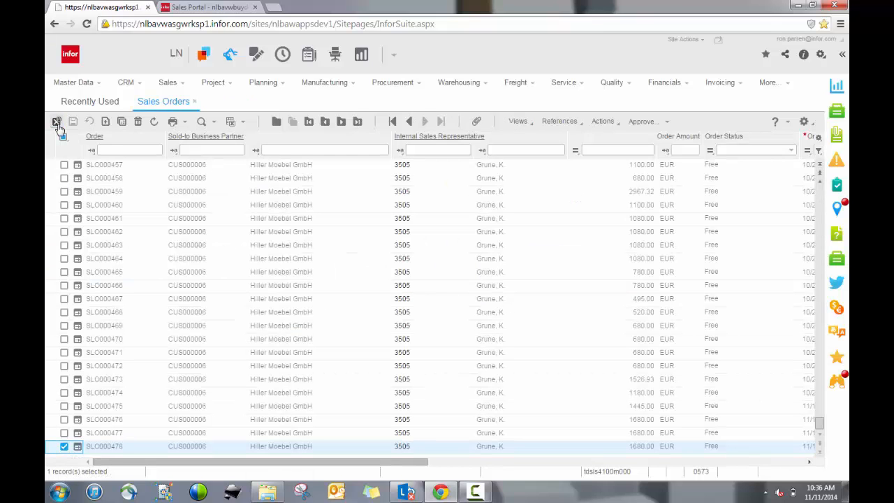